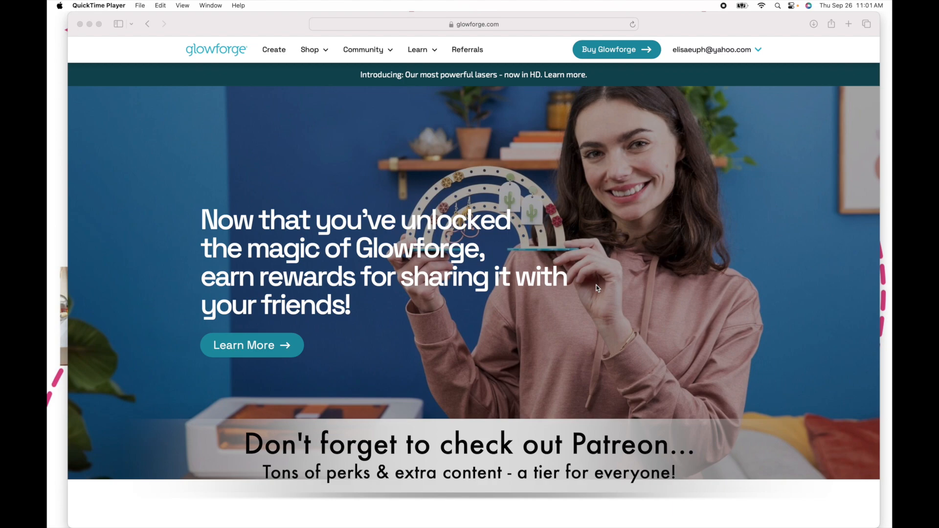
Step: Open the Create workspace from the Glowforge website's home page
click(277, 55)
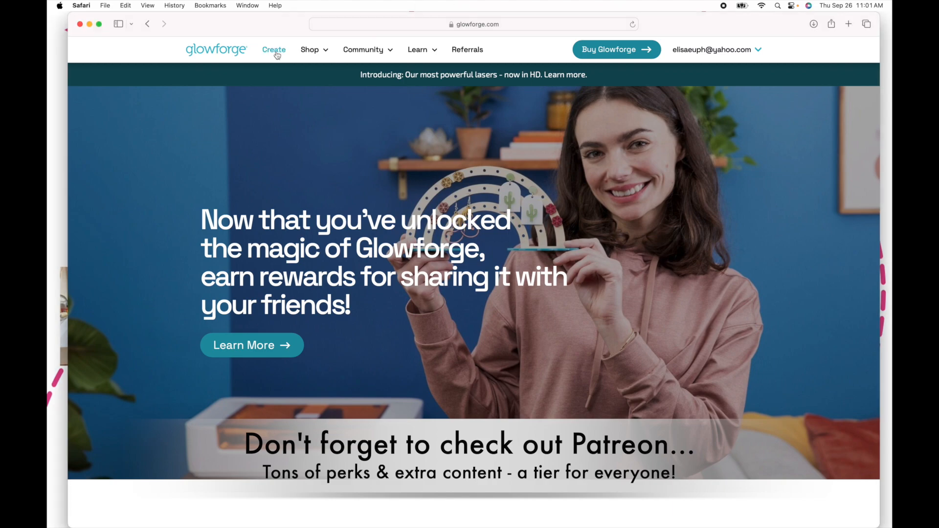
click(281, 52)
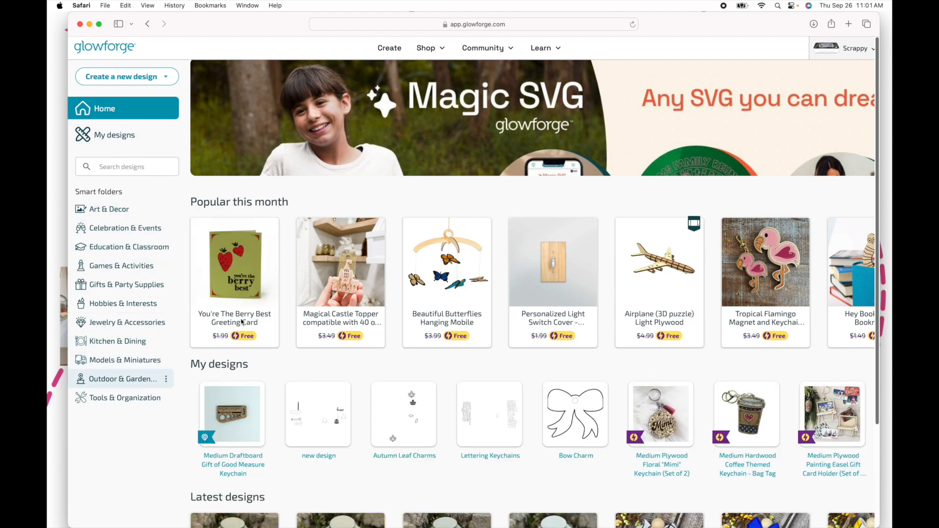
Step: Open the full catalog from the Popular this month section and look through its newest designs
scroll(637, 252, right, 4)
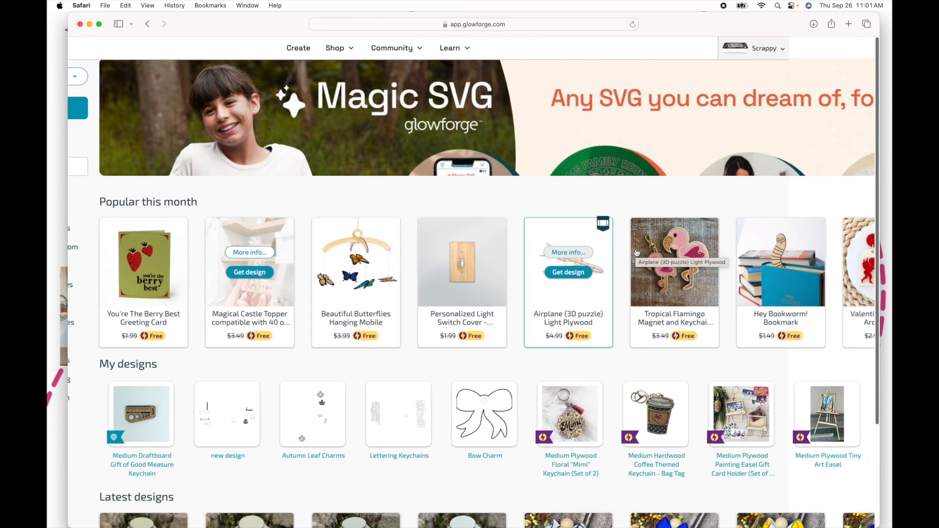
scroll(636, 252, right, 6)
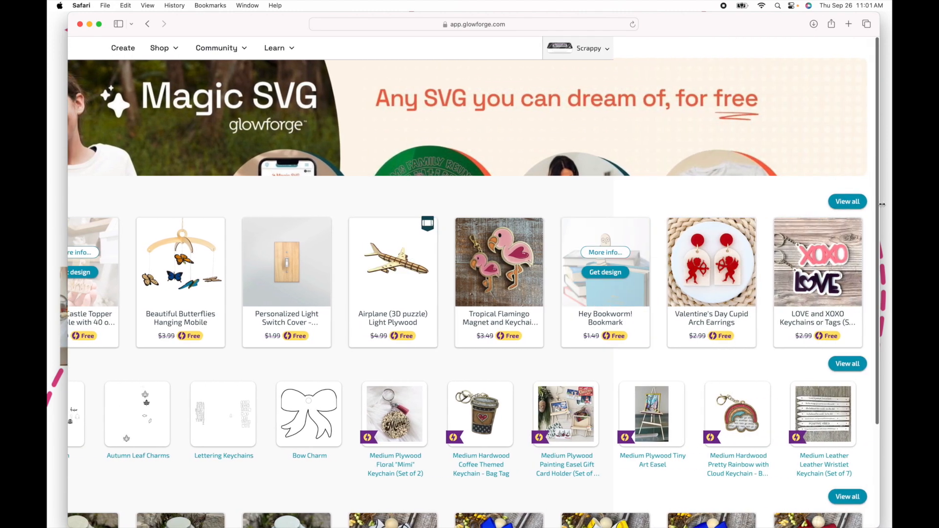
click(842, 203)
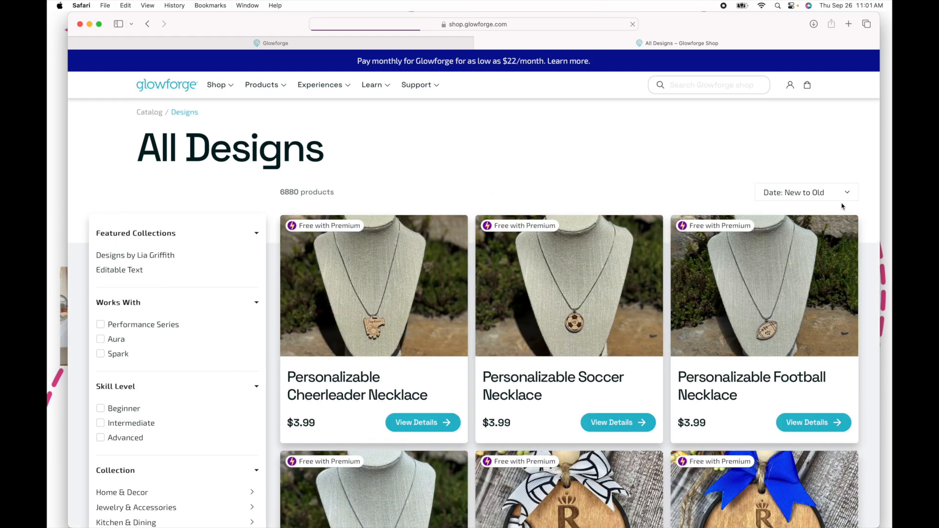
scroll(605, 335, down, 3)
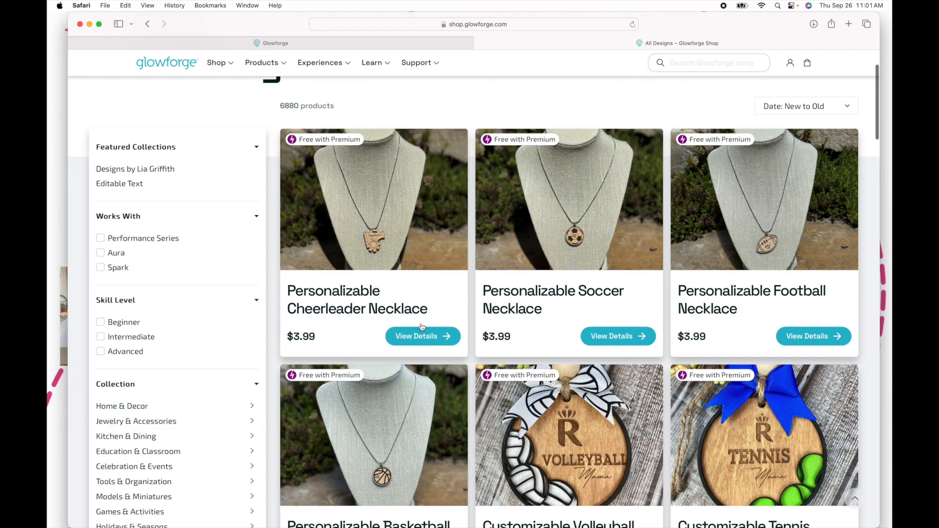
scroll(582, 334, down, 4)
scroll(582, 334, down, 5)
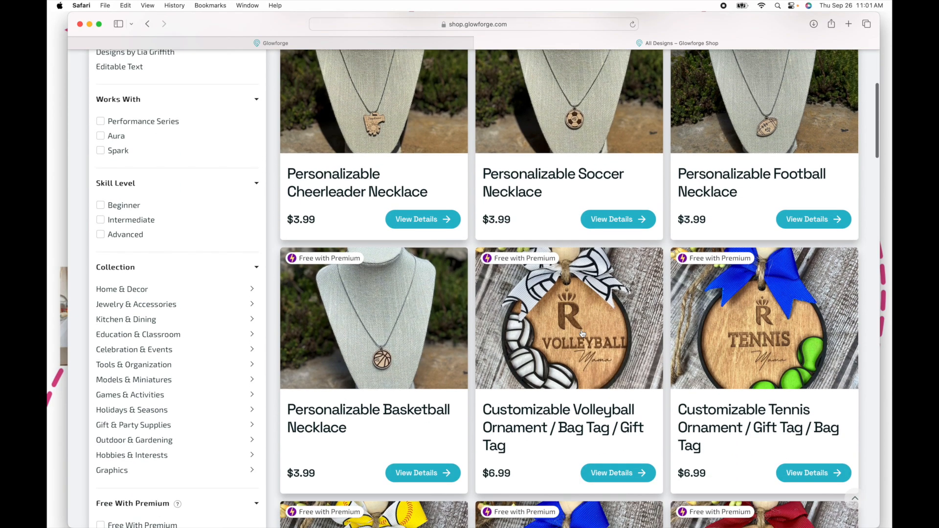
scroll(665, 351, down, 2)
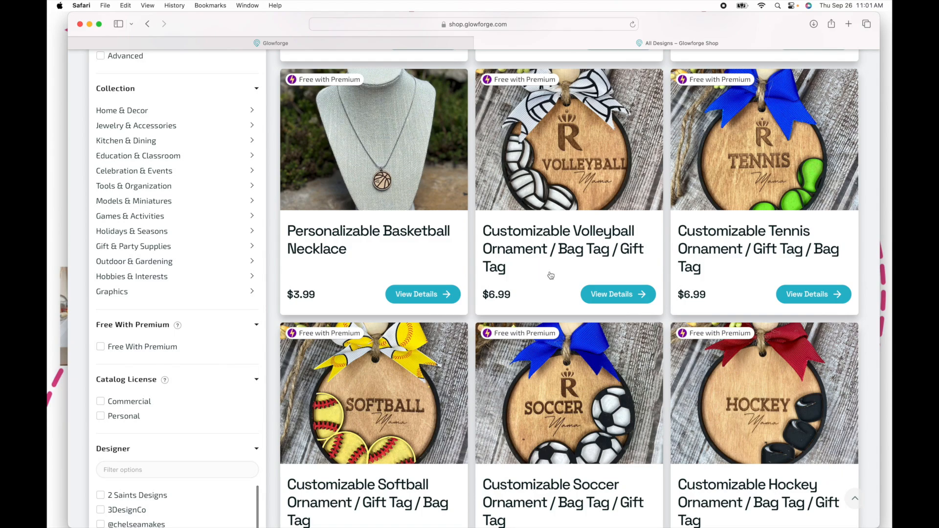
scroll(577, 286, down, 8)
scroll(578, 286, down, 2)
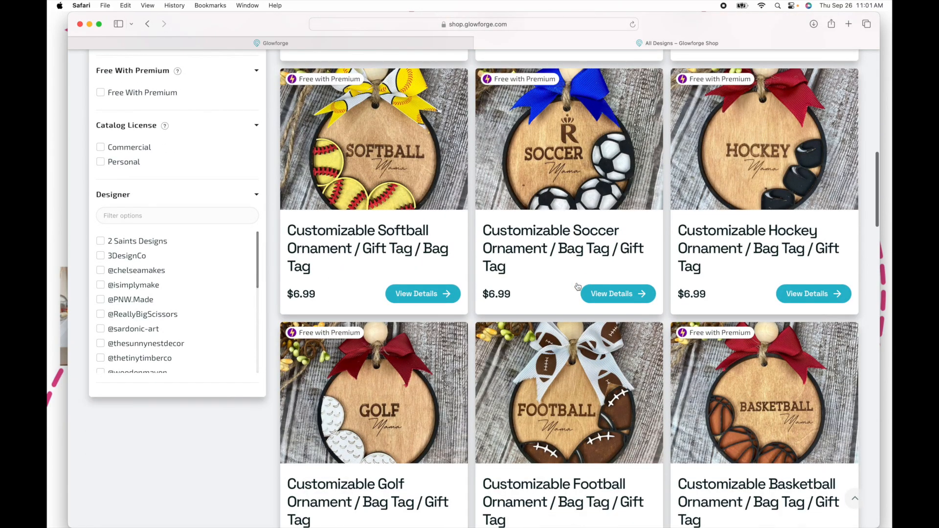
scroll(577, 286, down, 10)
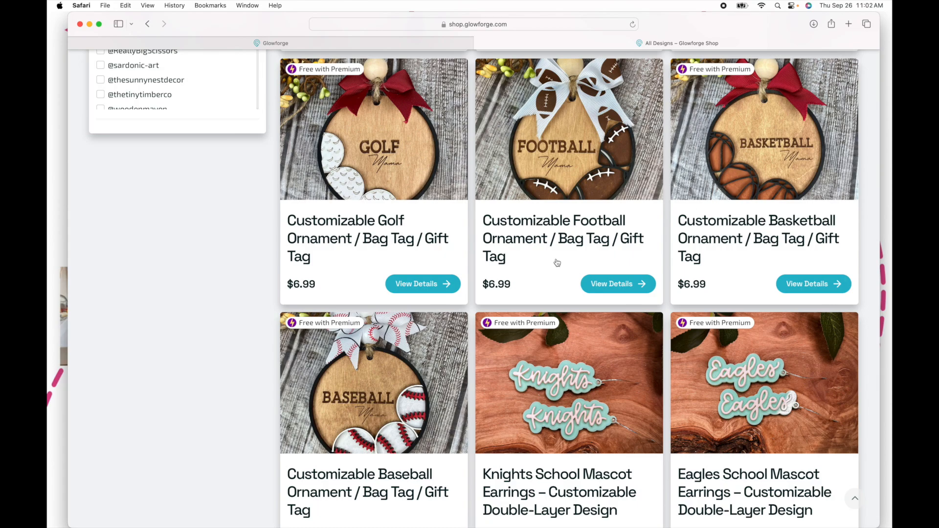
scroll(555, 261, down, 15)
scroll(555, 261, down, 10)
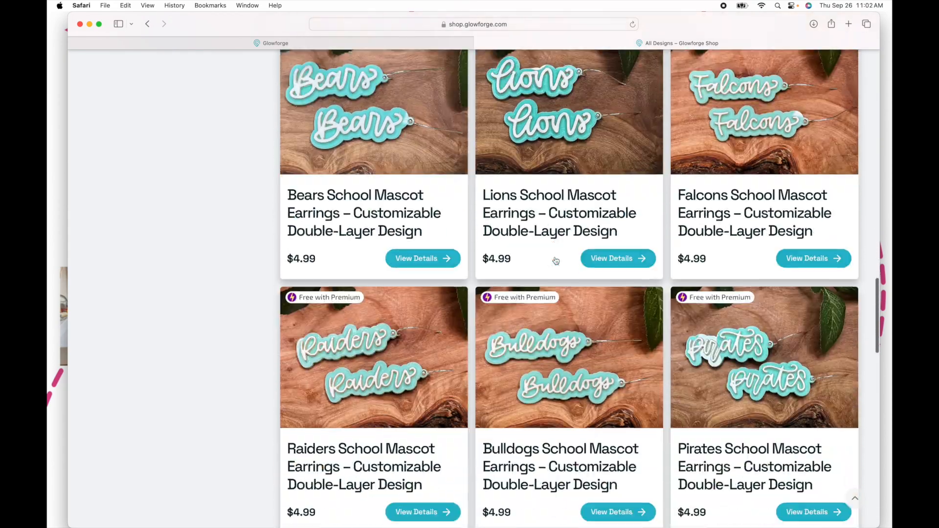
scroll(556, 260, down, 13)
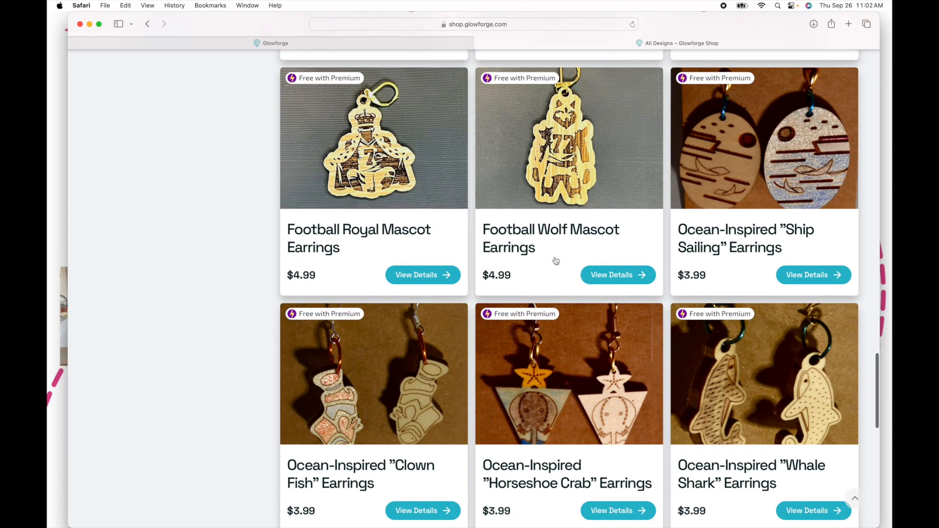
scroll(556, 260, down, 17)
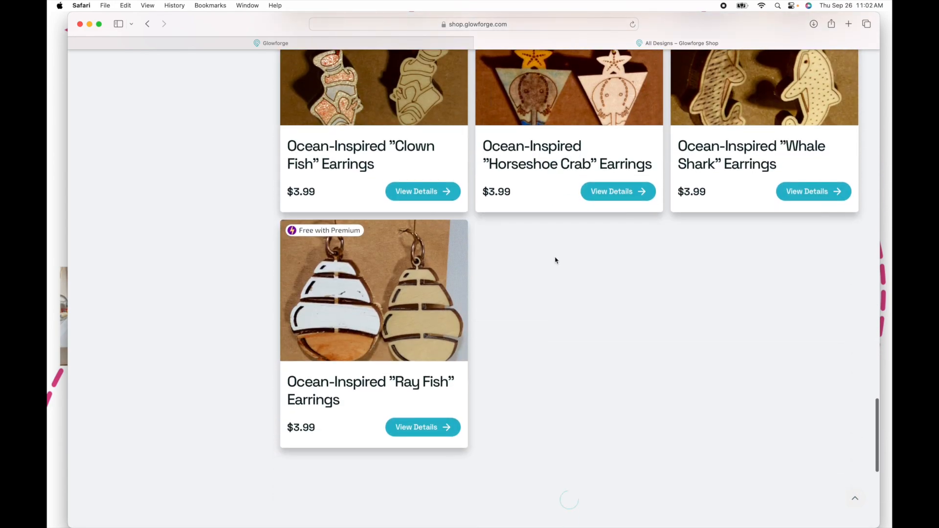
scroll(555, 260, down, 8)
scroll(555, 260, up, 20)
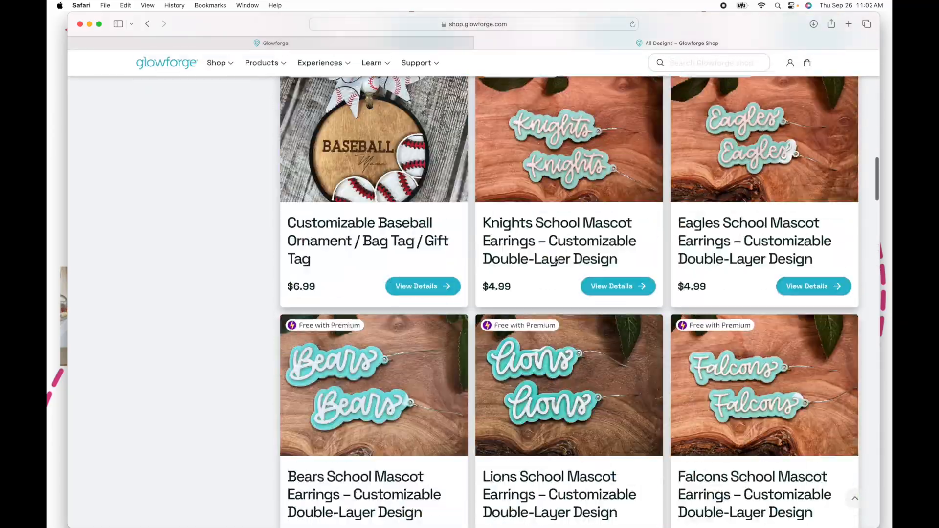
scroll(555, 256, up, 20)
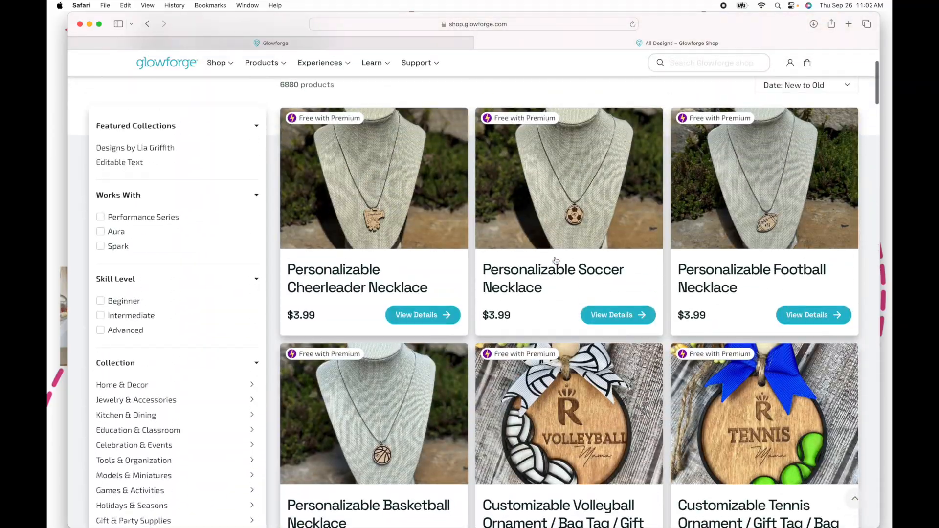
scroll(546, 261, down, 6)
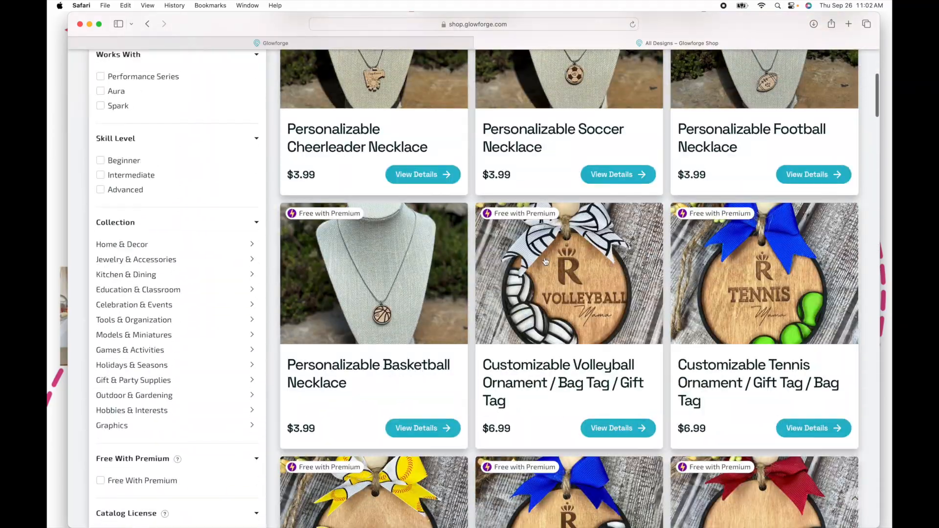
Step: Open the Tools & Organization collection in the catalog and look through its designs
click(144, 321)
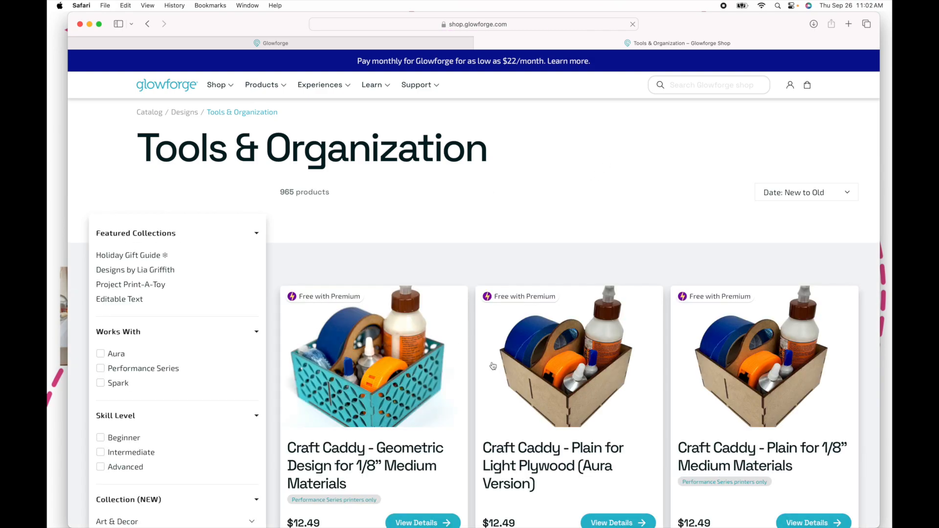
scroll(493, 365, down, 3)
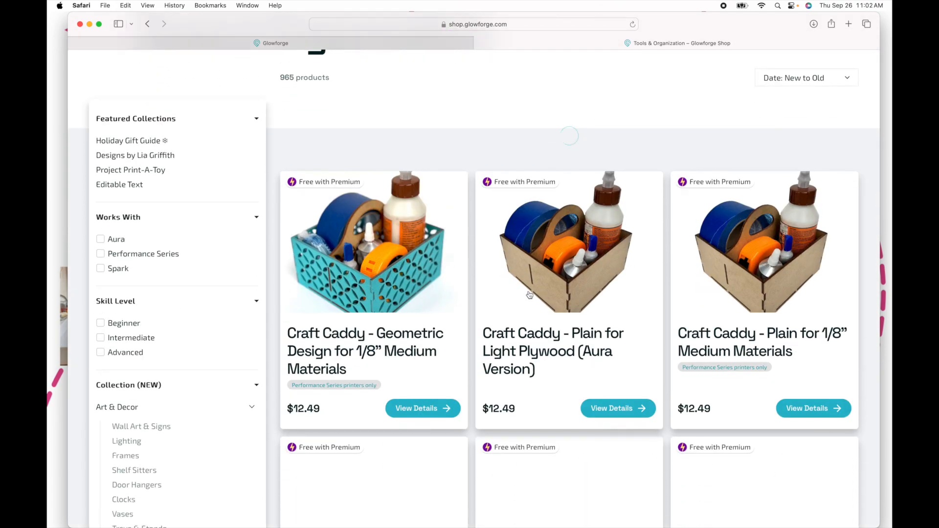
scroll(529, 294, down, 10)
scroll(530, 294, down, 12)
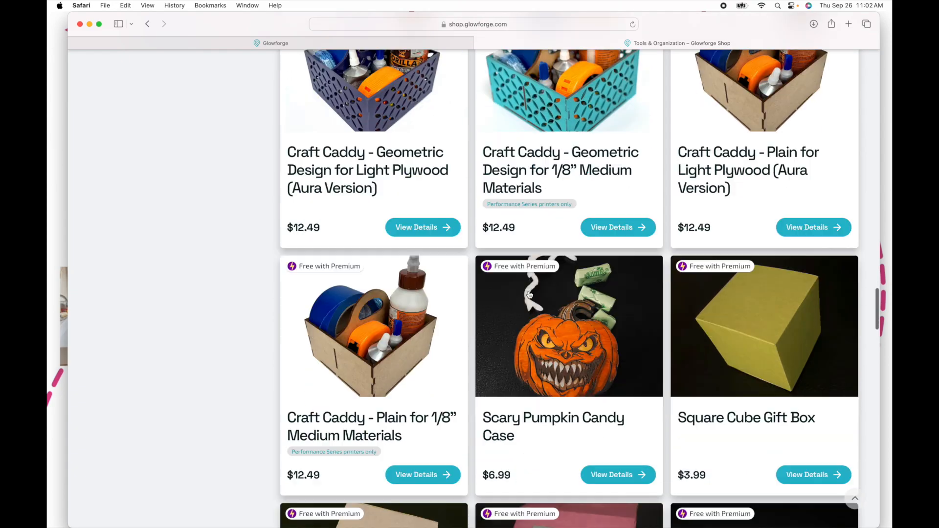
scroll(529, 294, down, 2)
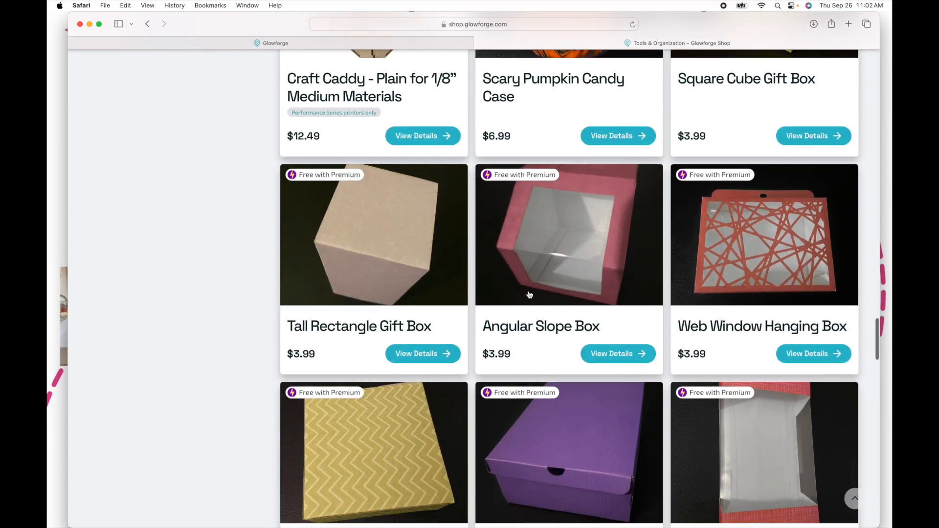
scroll(581, 387, down, 12)
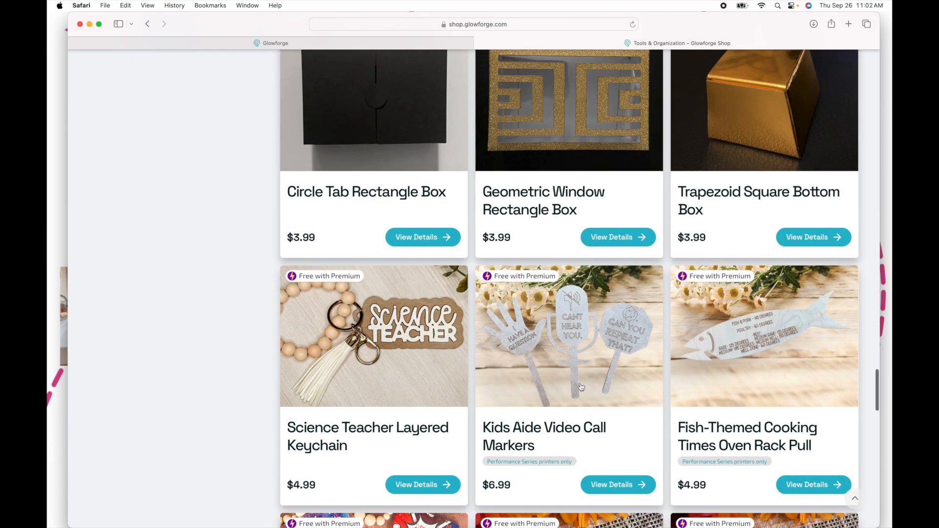
scroll(581, 387, down, 5)
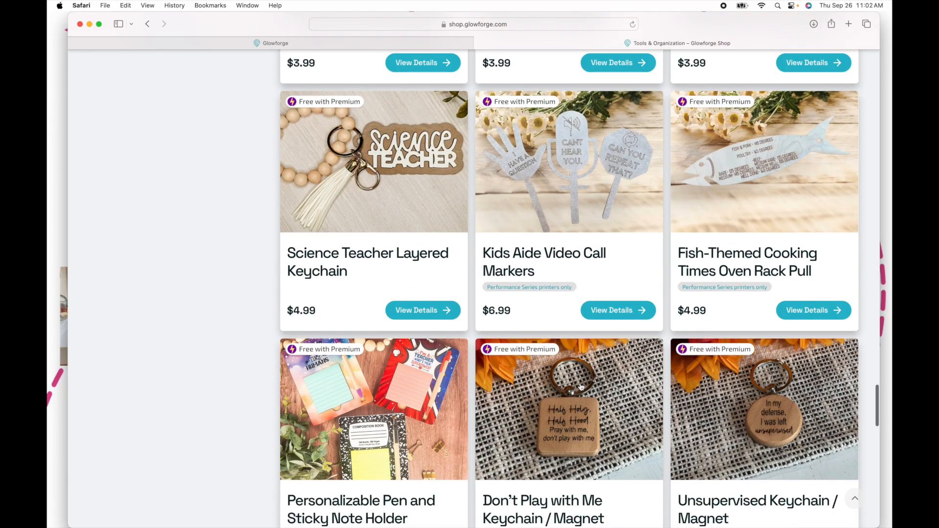
scroll(581, 387, down, 3)
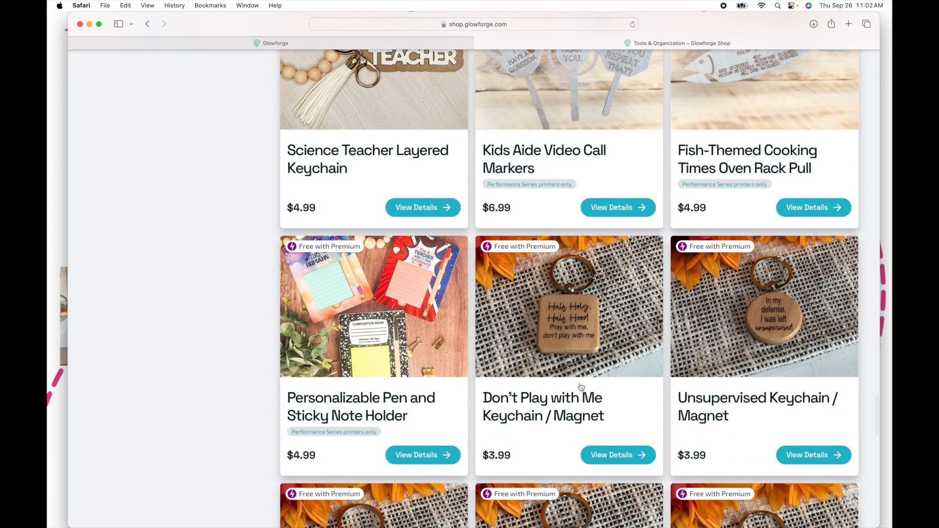
scroll(581, 386, down, 9)
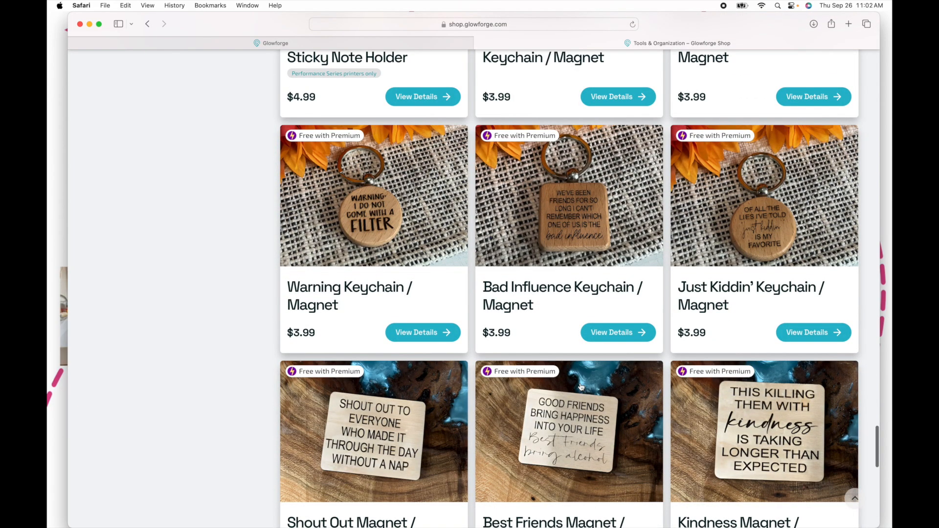
scroll(581, 387, up, 15)
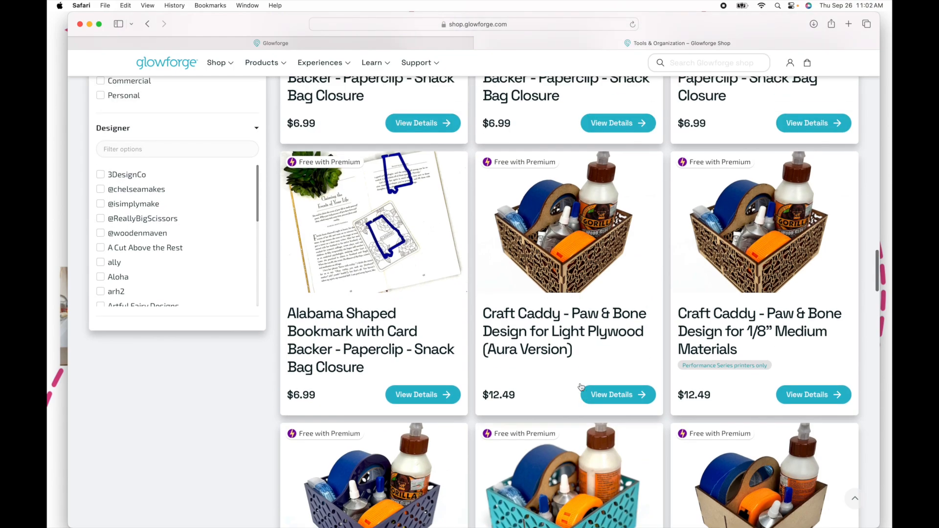
scroll(581, 387, down, 1)
scroll(536, 350, up, 5)
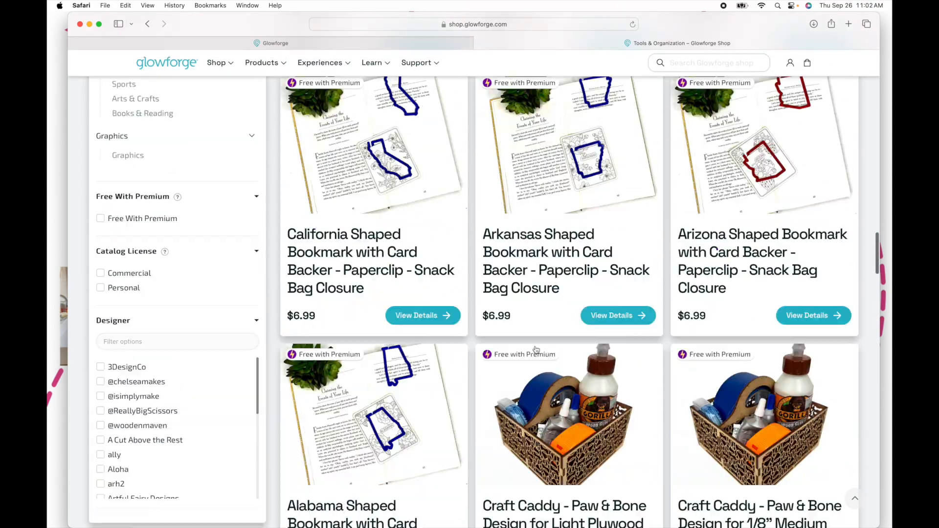
scroll(536, 350, up, 4)
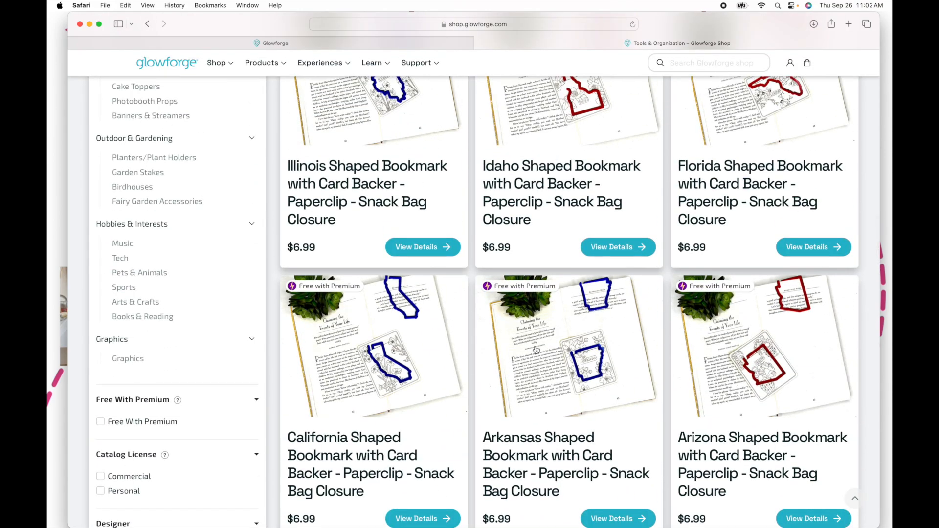
scroll(537, 350, down, 2)
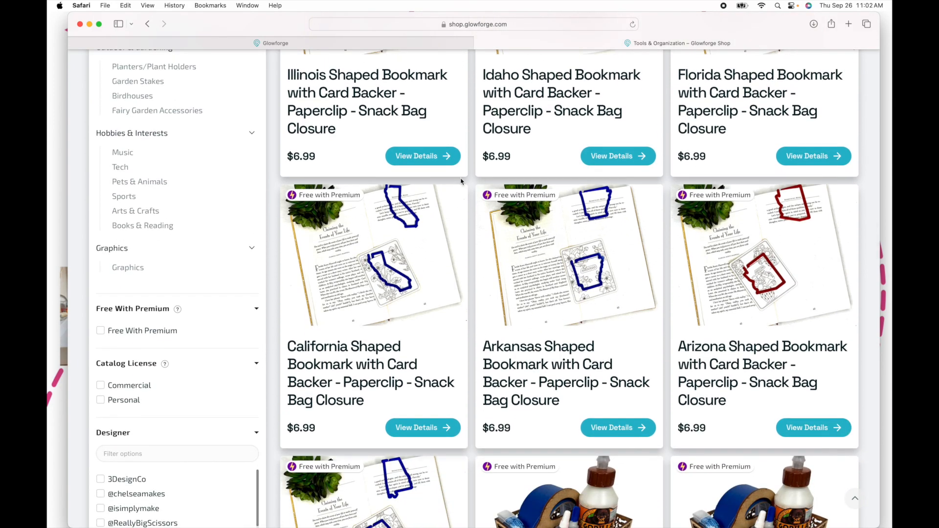
scroll(728, 318, up, 1)
scroll(728, 318, up, 10)
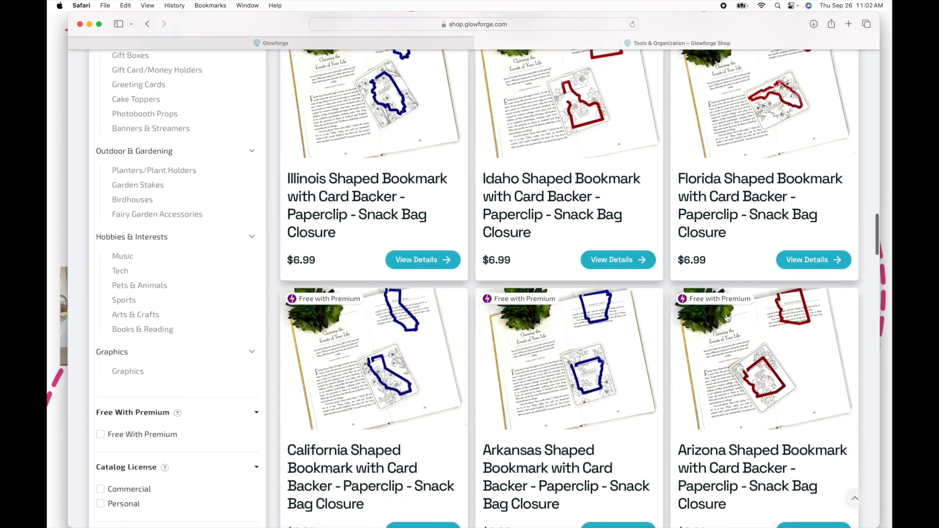
scroll(728, 318, up, 11)
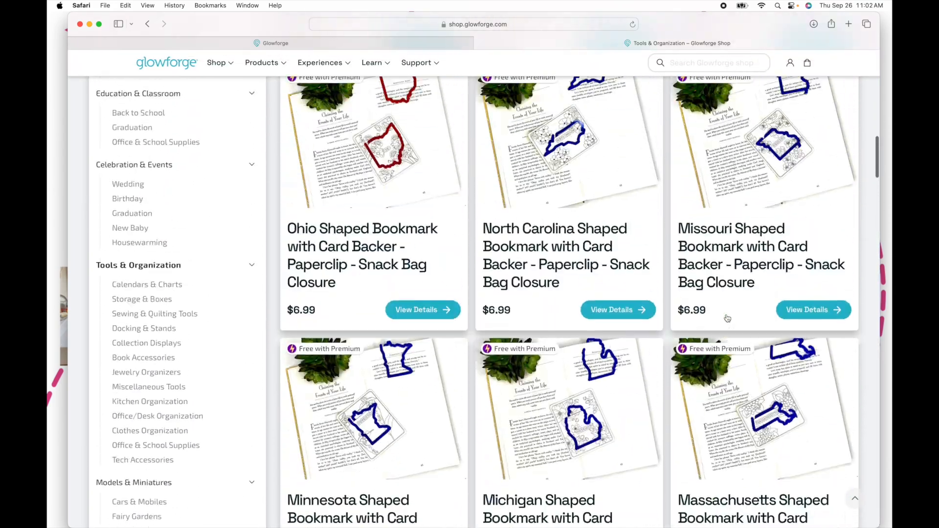
scroll(728, 316, up, 11)
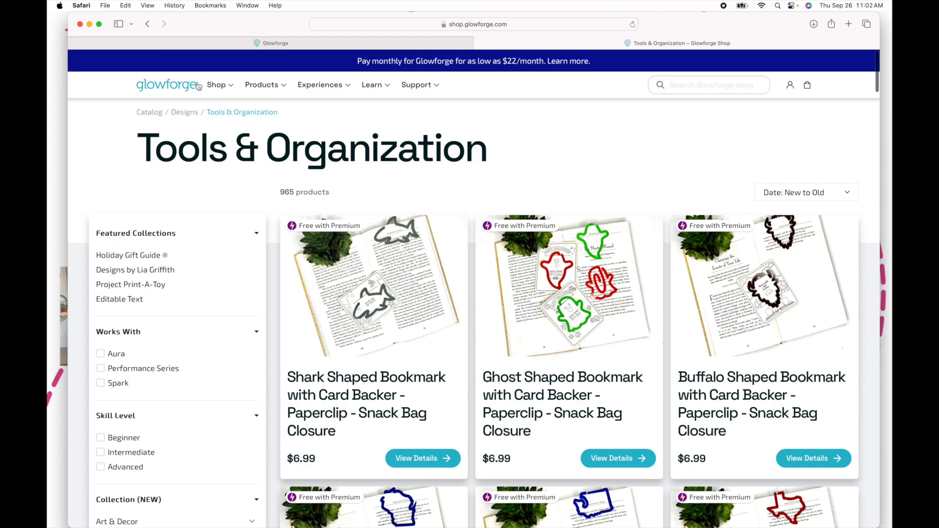
Step: Return to the All Designs catalog to view its filters, and go back to the Create workspace's home page
scroll(245, 220, left, 5)
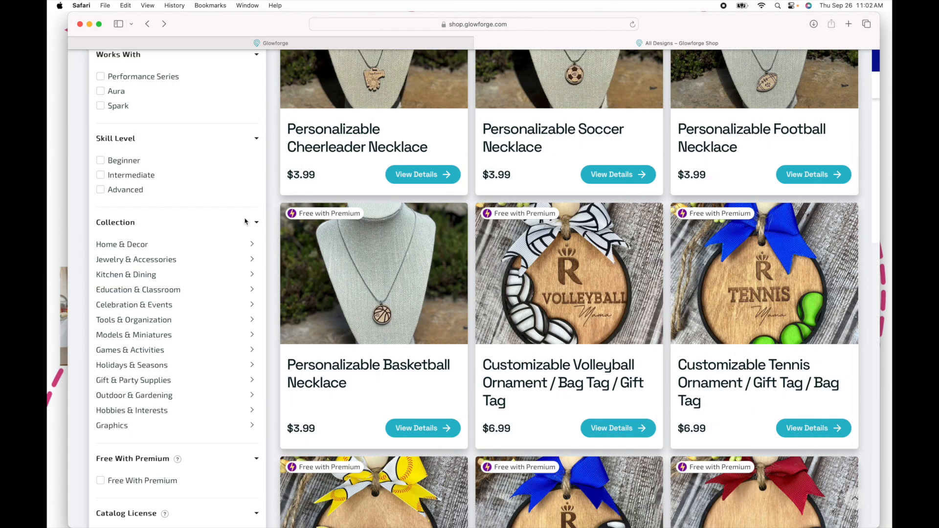
scroll(183, 227, up, 5)
scroll(184, 227, down, 2)
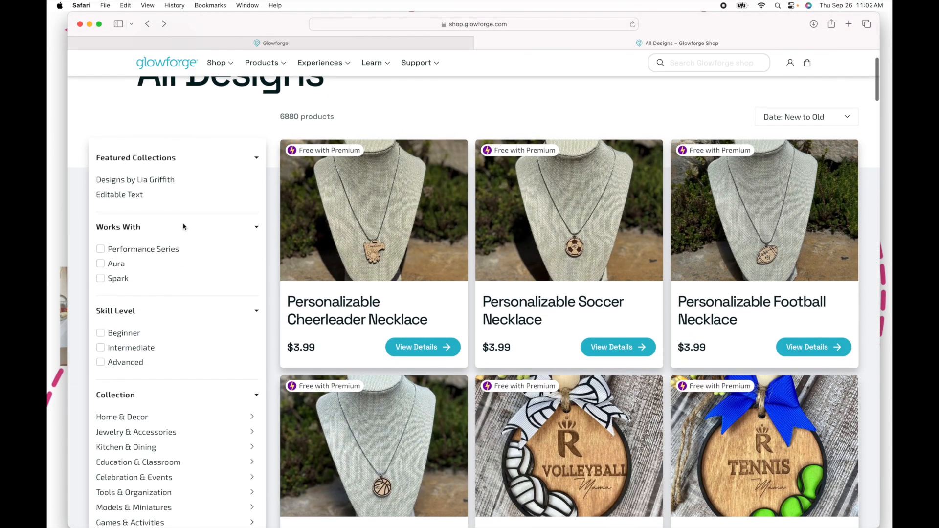
scroll(184, 227, left, 5)
scroll(166, 237, up, 2)
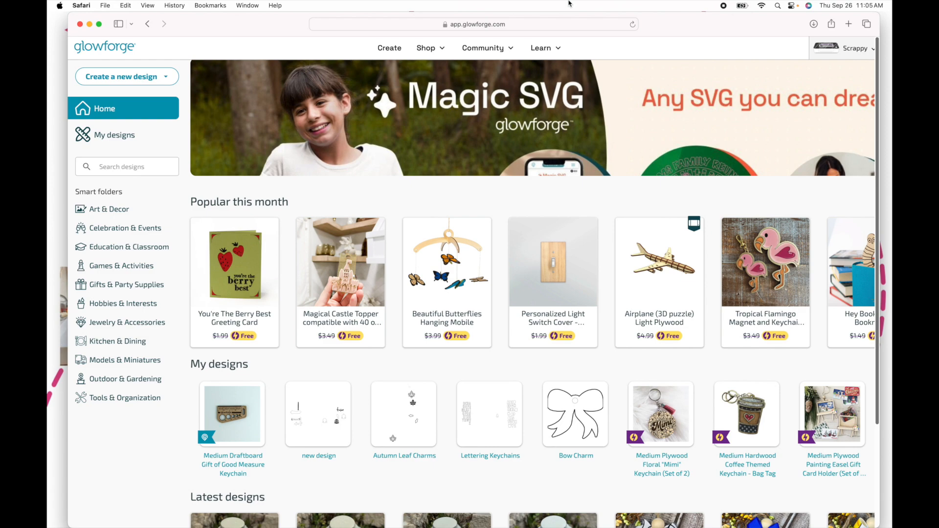
Step: Create a blank design and add the text "Love" to it
click(140, 82)
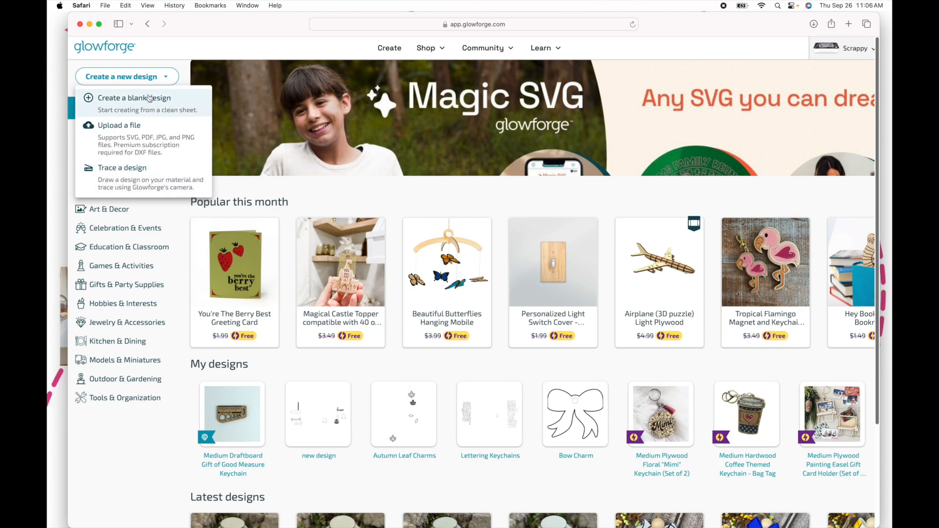
click(160, 109)
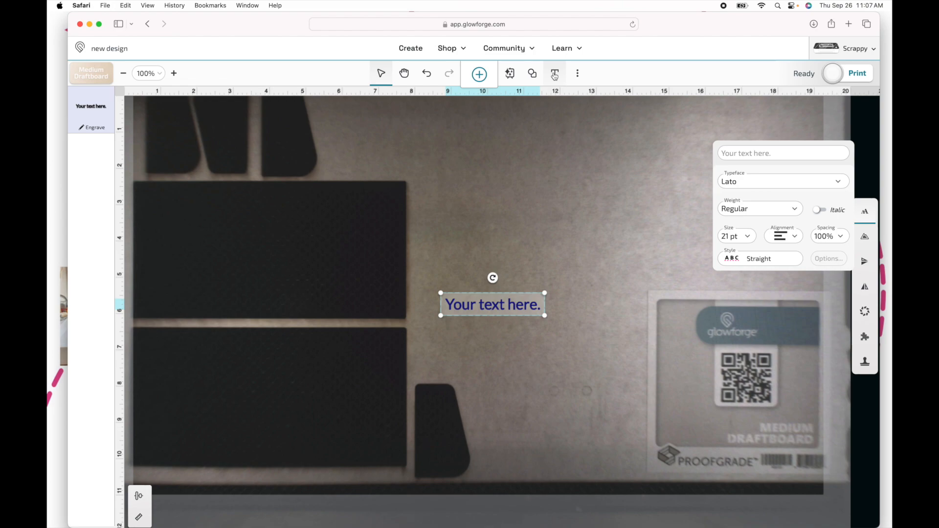
click(744, 151)
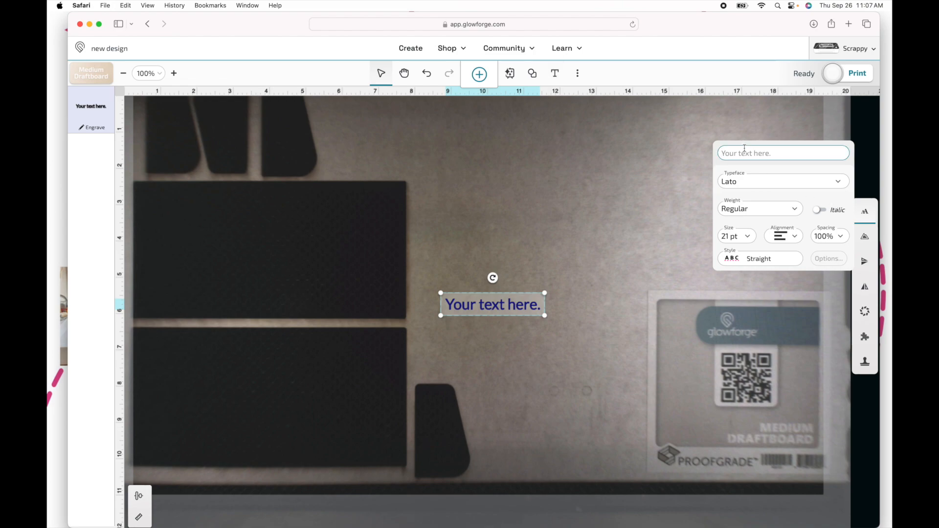
text(Love)
key(Return)
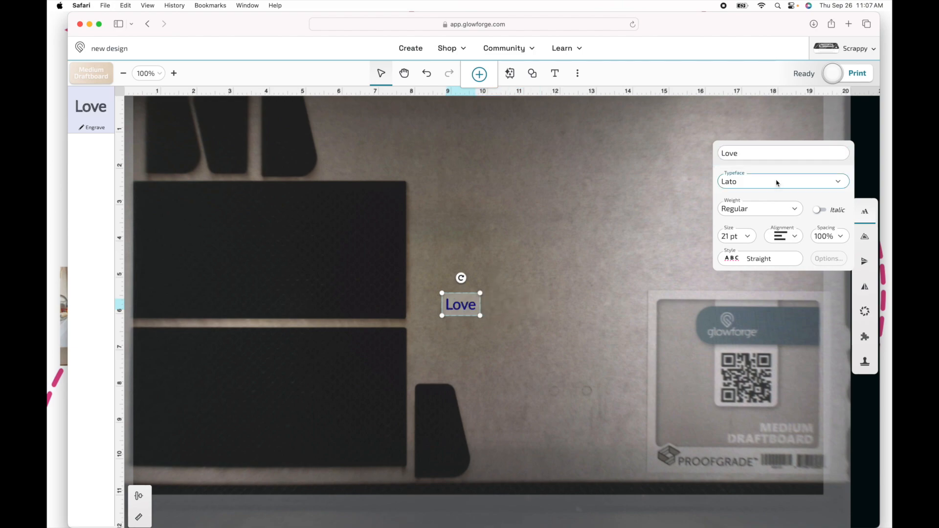
Step: Set the Love text's typeface to Luckiest Guy from the Big & Bold fonts
click(777, 183)
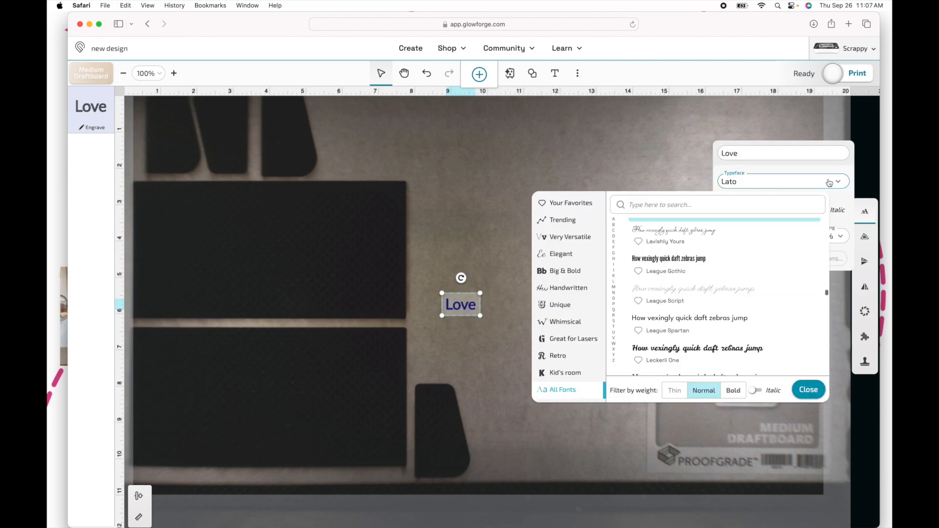
click(553, 272)
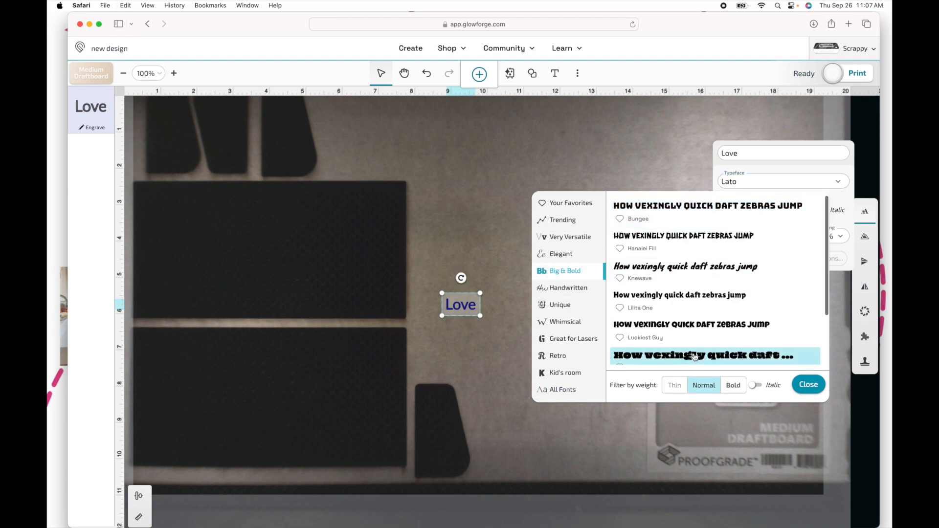
click(697, 325)
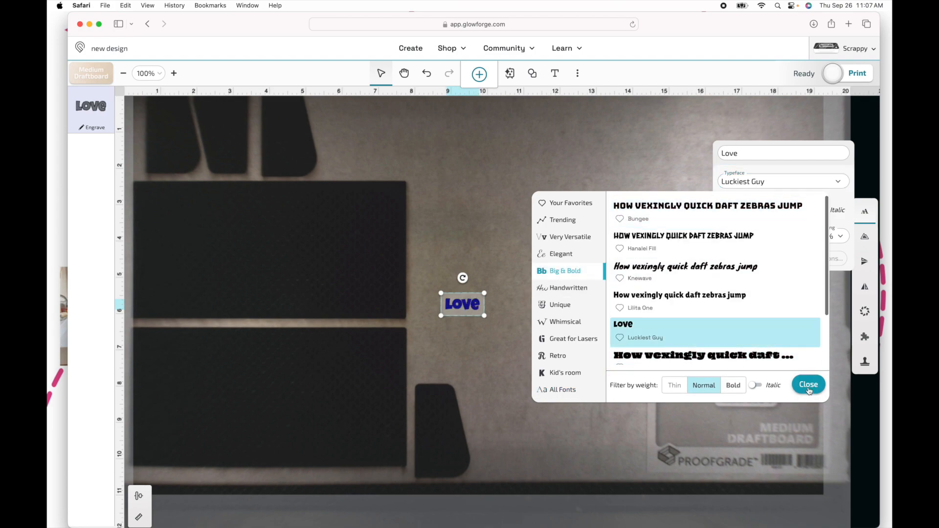
click(808, 385)
Step: Enlarge the Love text to 39 pt and place it on the free material above the small tapered cut-out
drag(485, 319, 517, 338)
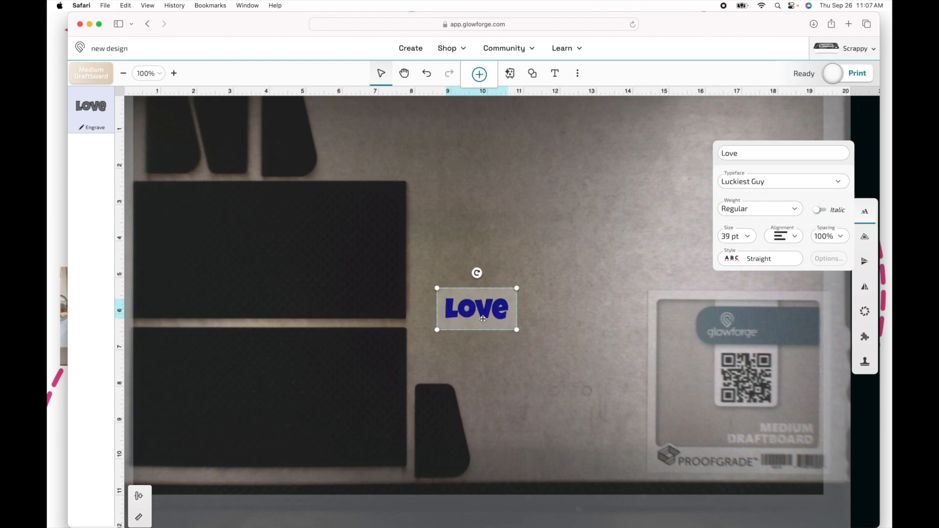
drag(475, 314, 381, 182)
drag(433, 227, 496, 363)
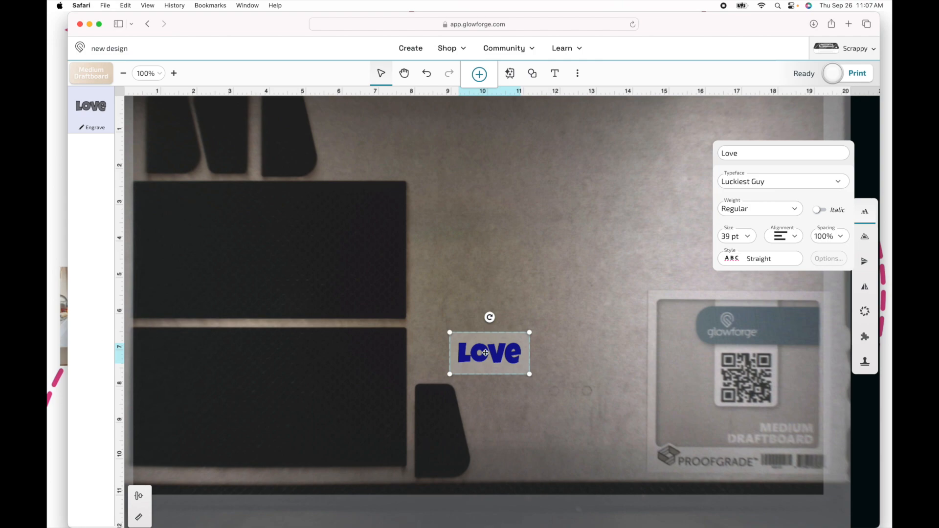
drag(485, 354, 438, 372)
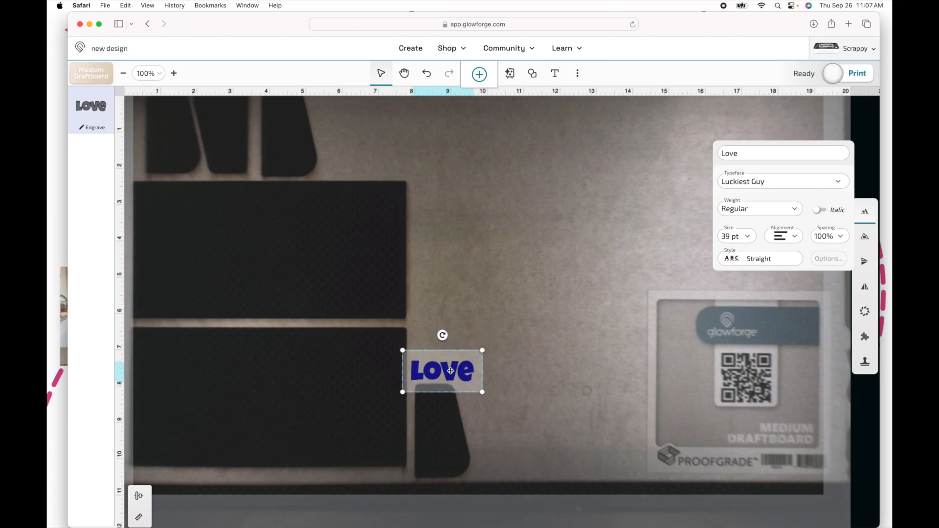
drag(460, 374, 456, 352)
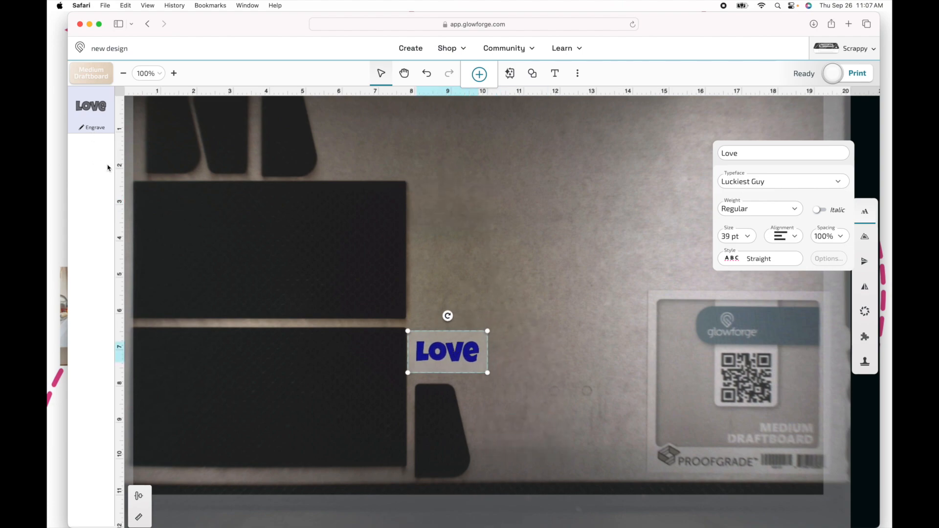
Step: View the Love text's engrave settings, and move the text down closer to the small tapered cut-out
click(95, 129)
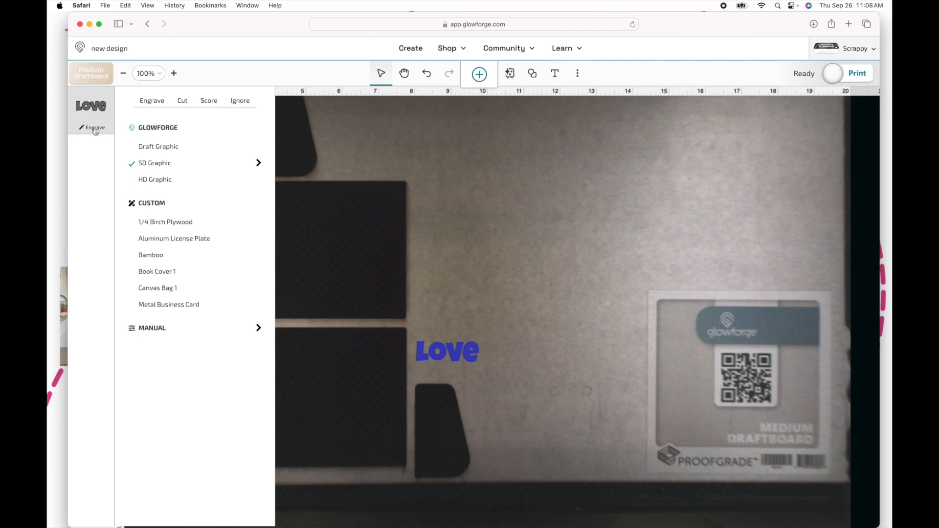
click(465, 305)
click(445, 346)
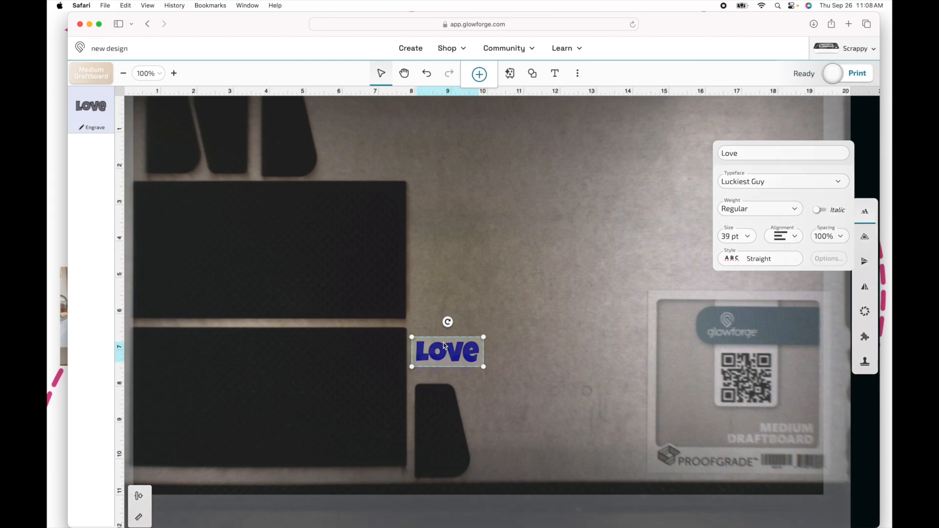
click(534, 311)
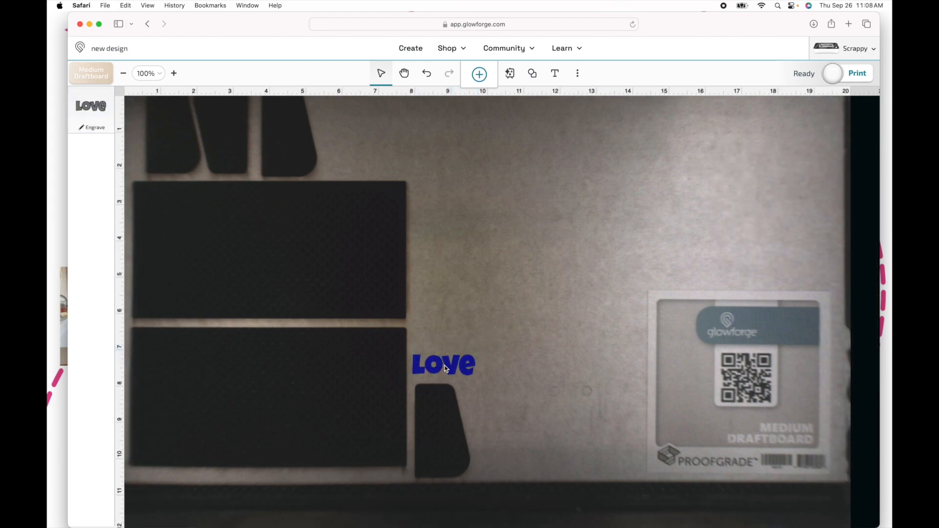
Step: Add a second "Love" text in the Luckiest Guy typeface
click(555, 73)
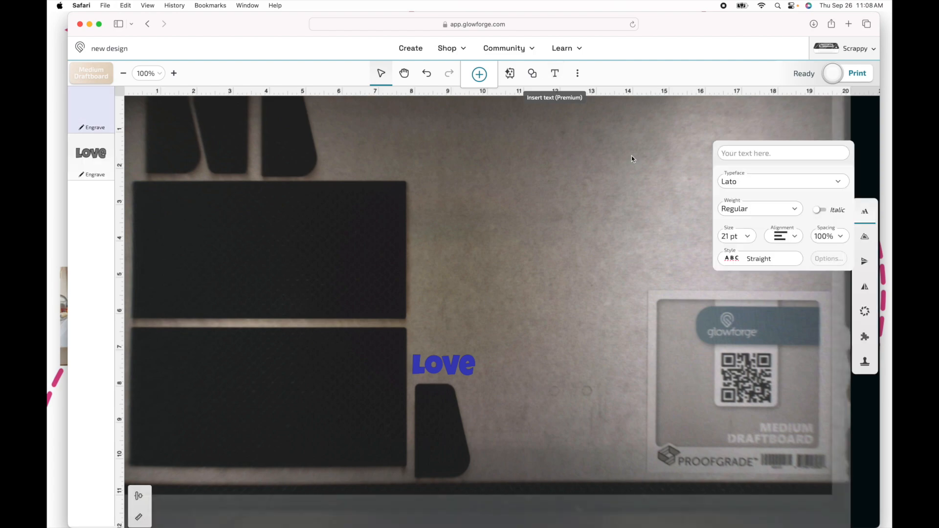
click(745, 152)
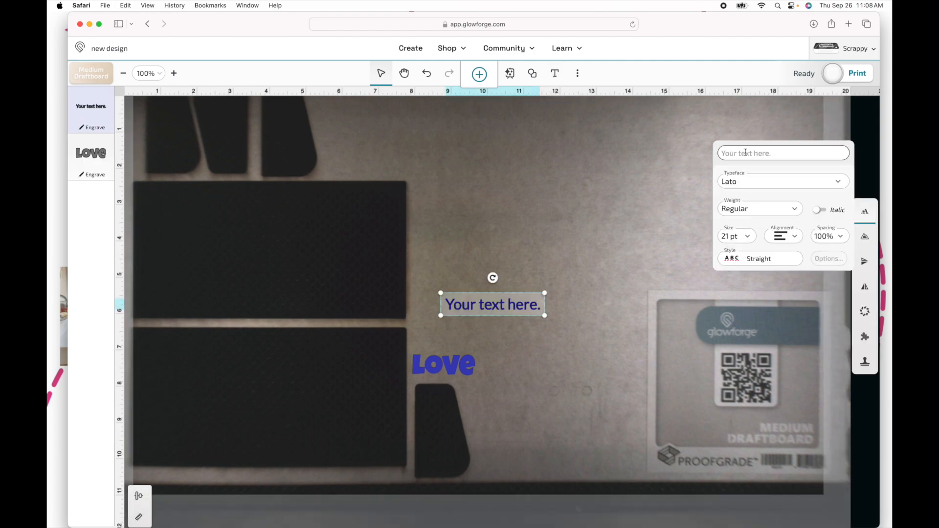
text(Love)
click(746, 184)
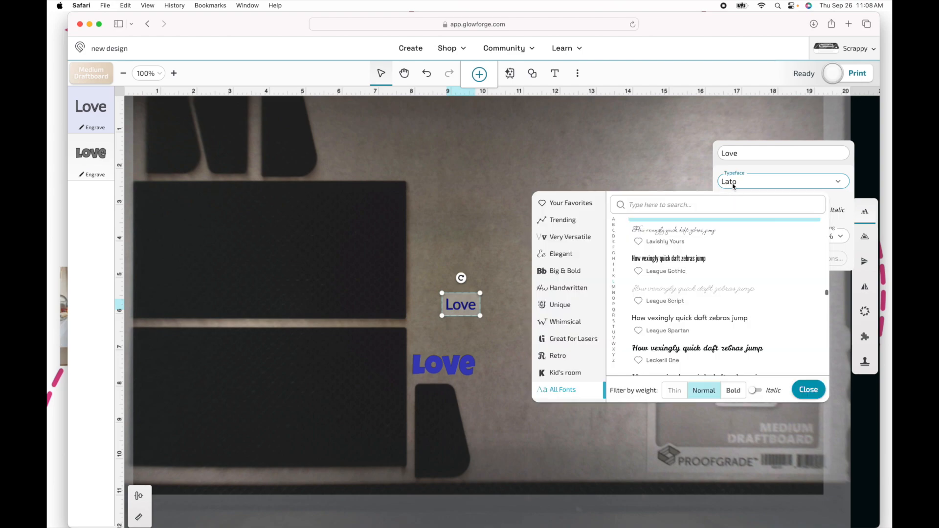
click(565, 271)
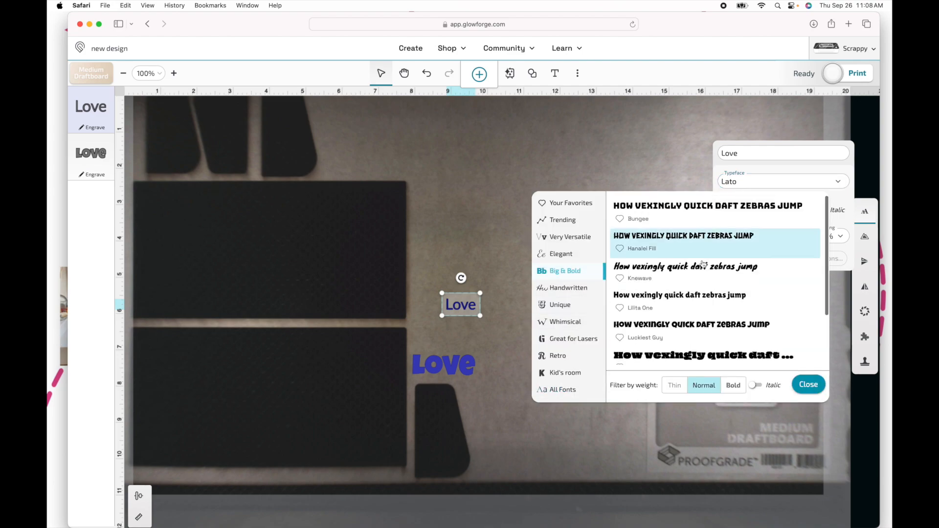
click(657, 328)
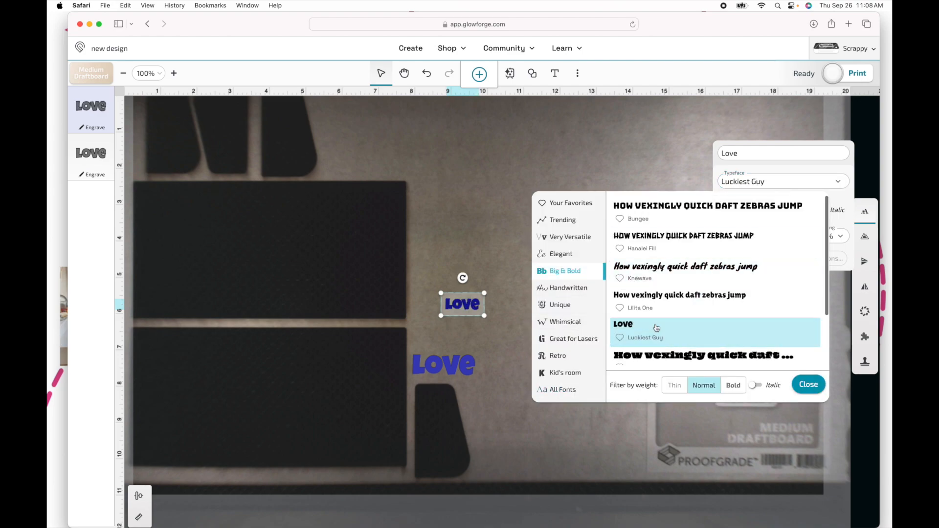
Step: Enlarge the second Love text to 36 pt and place it directly above the first one
click(471, 307)
drag(471, 307, 482, 352)
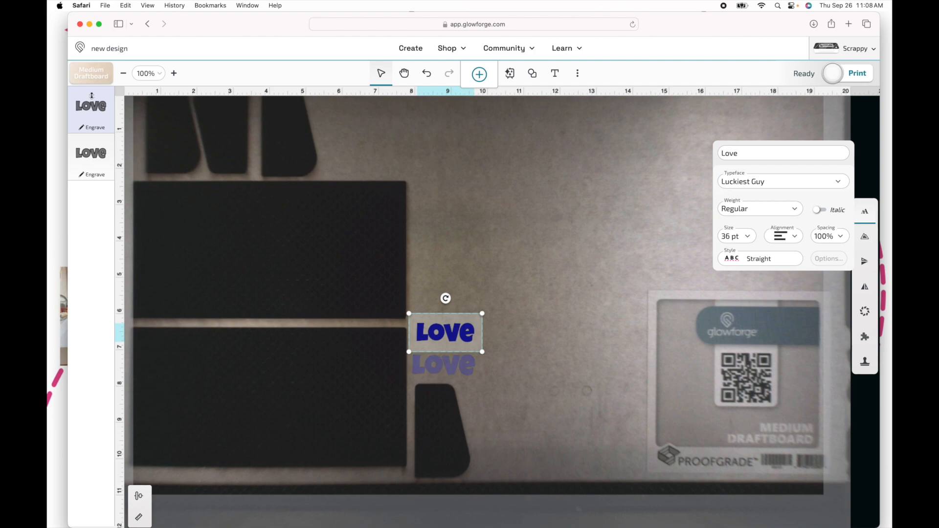
click(470, 362)
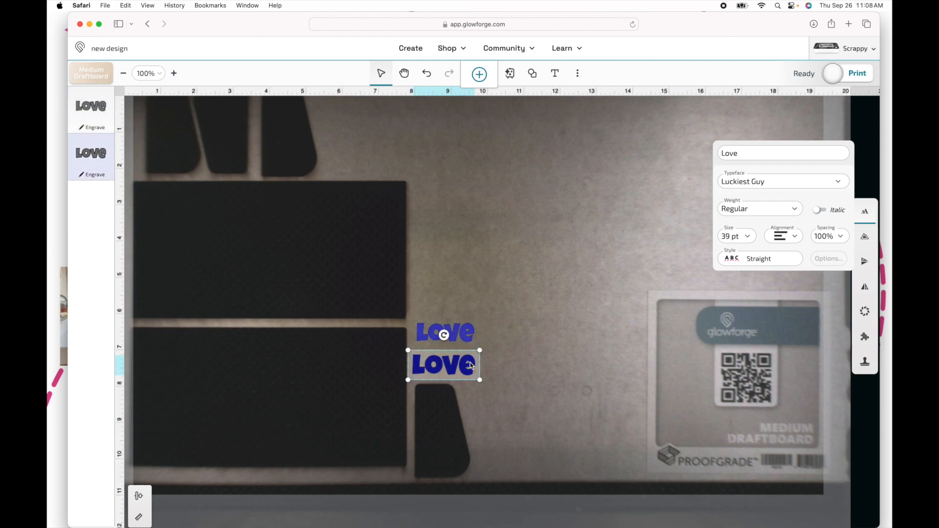
click(462, 330)
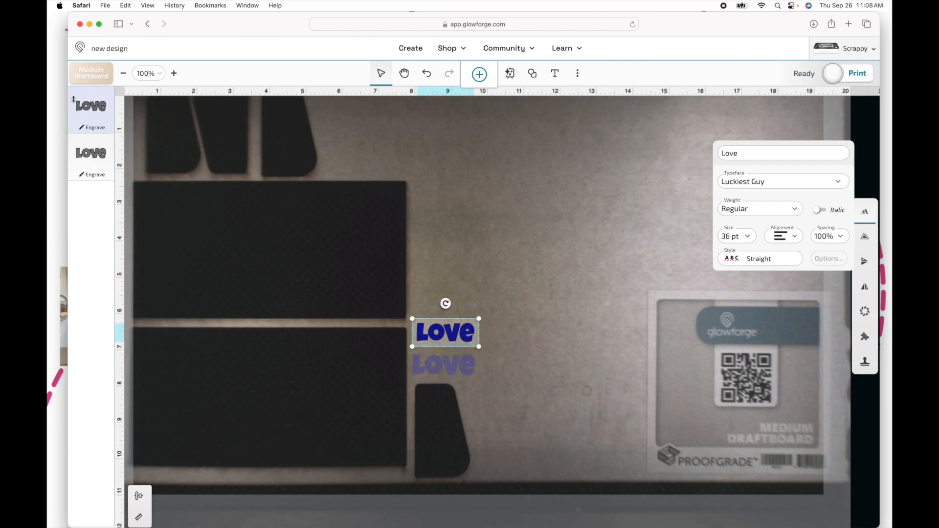
Step: Set the second Love text to Cut with Proofgrade Cut, and enlarge it slightly to match the width of the first
click(91, 109)
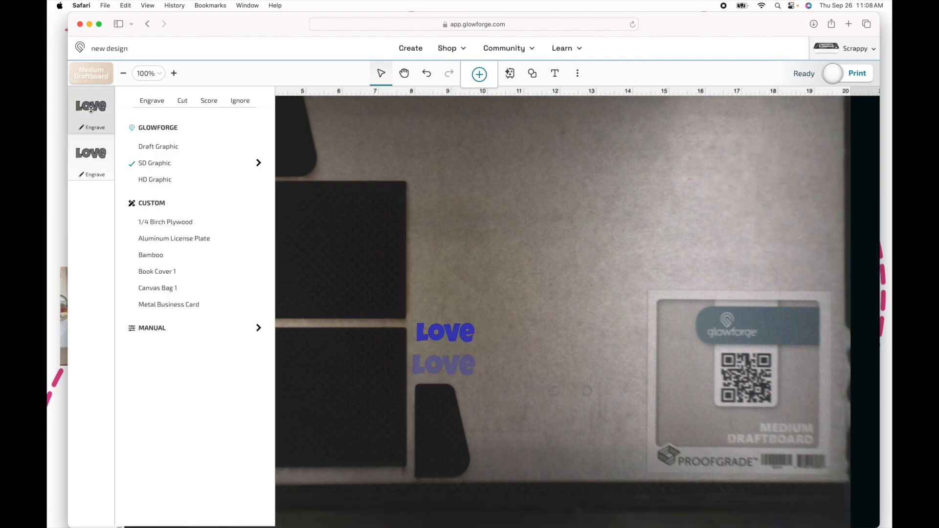
click(183, 101)
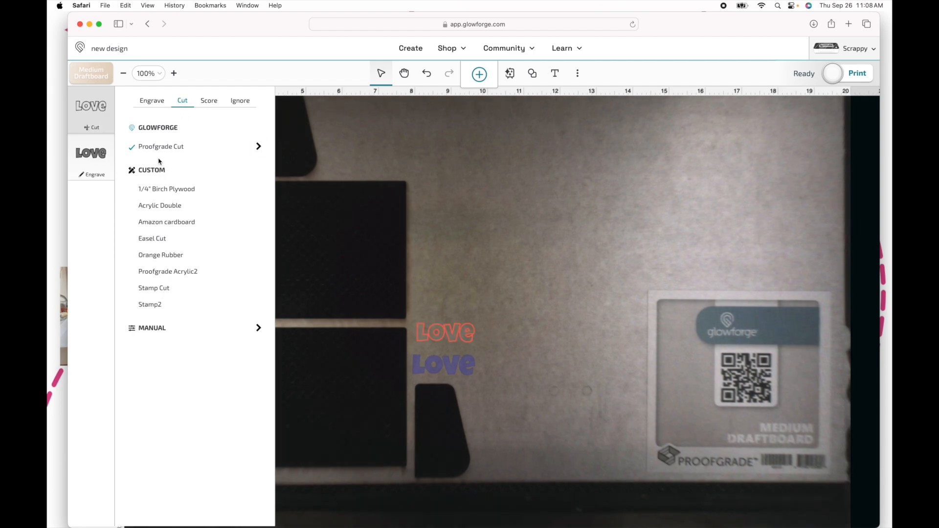
click(521, 358)
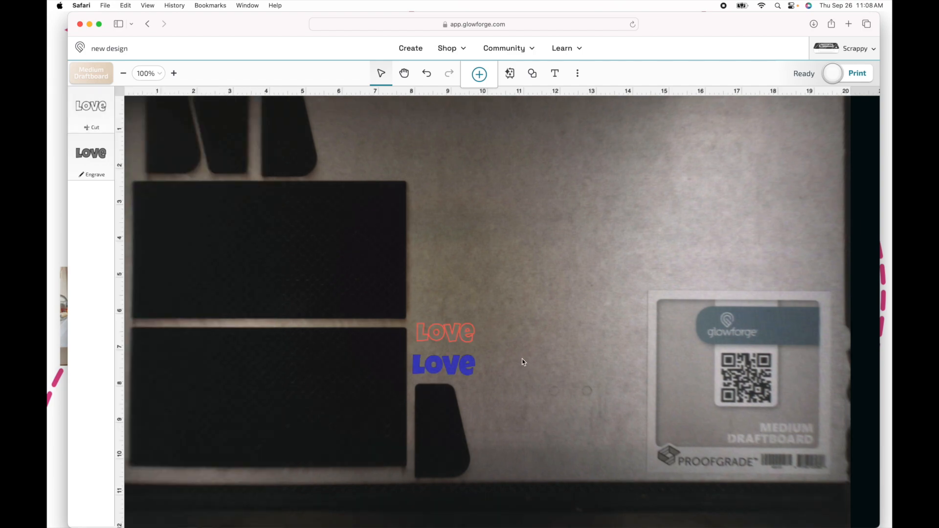
click(457, 336)
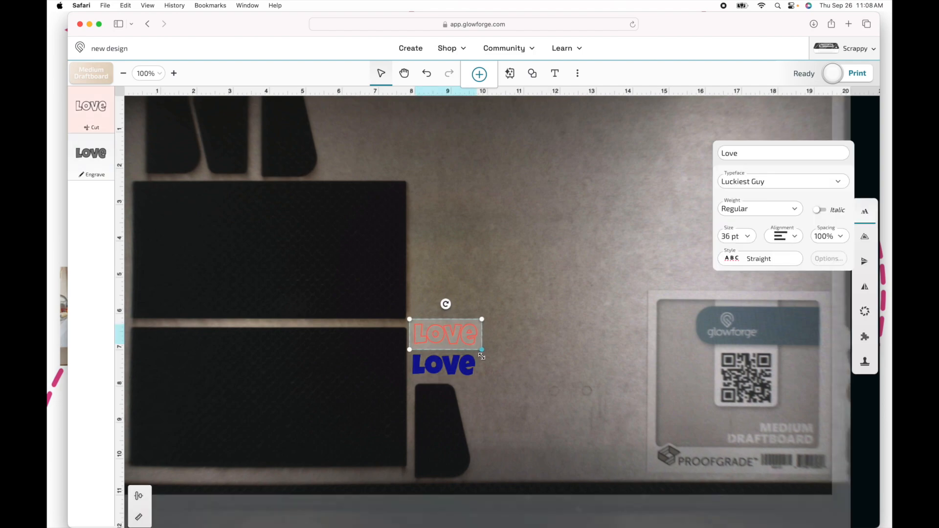
click(528, 312)
Step: Add a third "Love" text in Luckiest Guy at 33 pt and place it directly above the other two
click(555, 73)
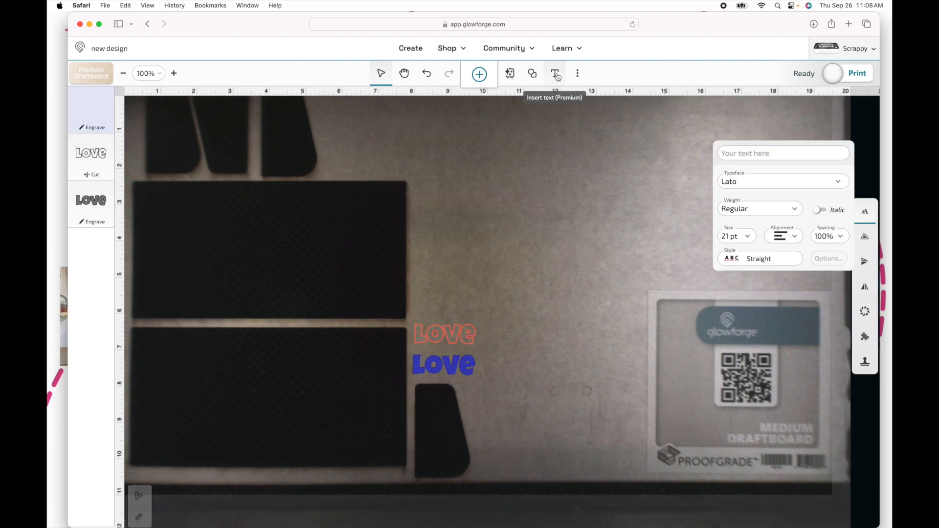
text(Love)
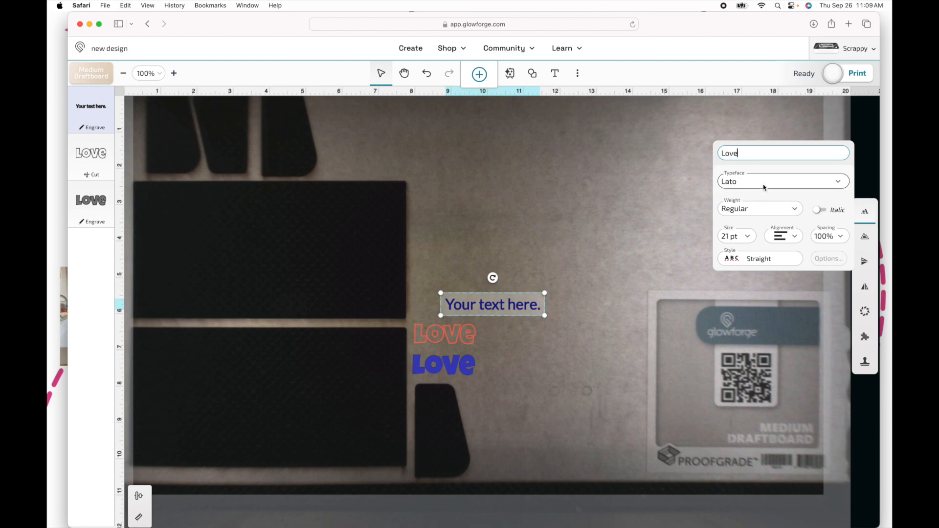
click(764, 185)
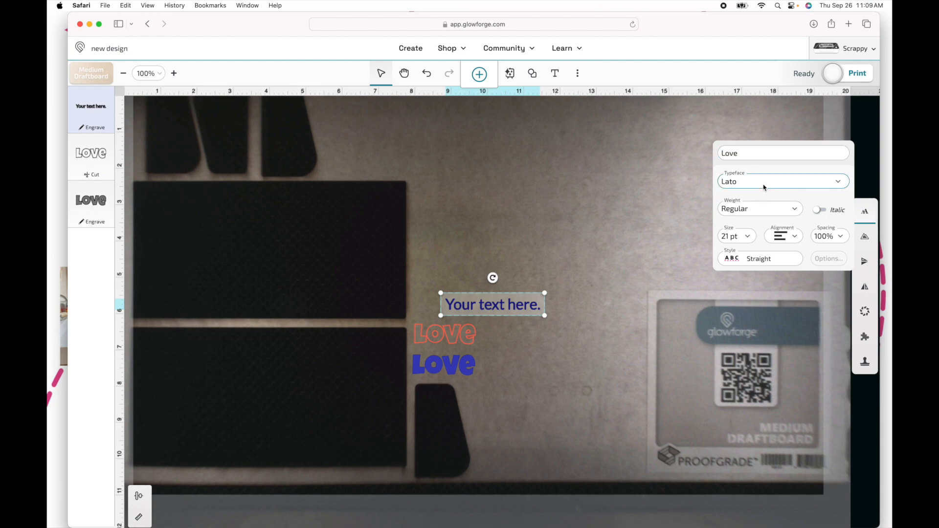
click(571, 277)
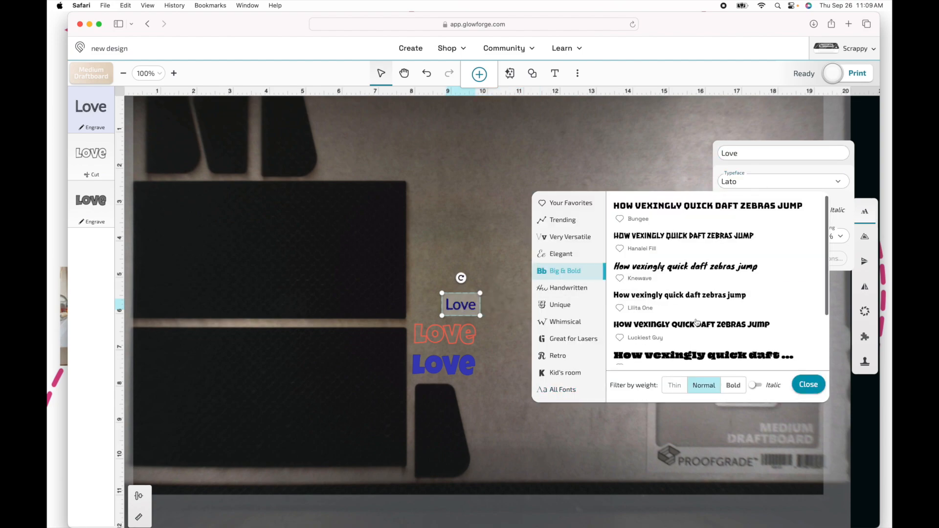
click(714, 324)
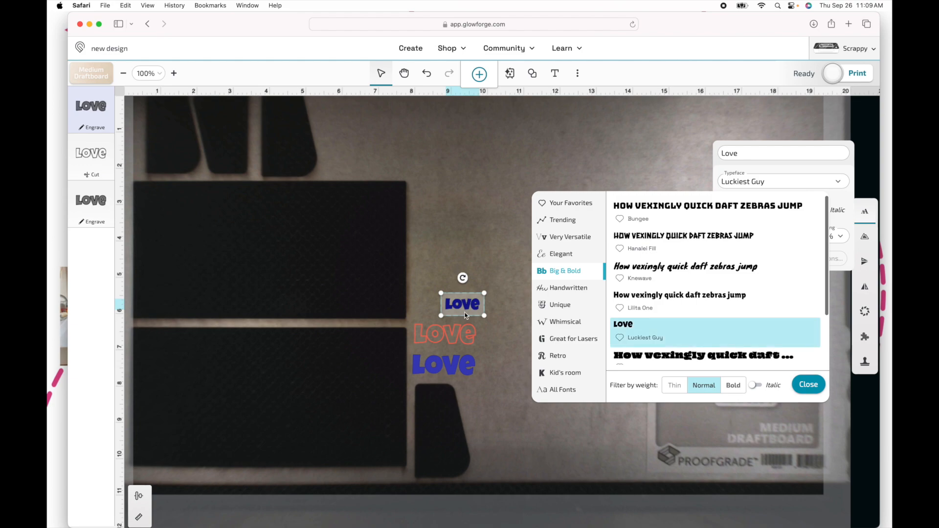
mouse_move(462, 299)
mouse_down()
mouse_move(433, 296)
mouse_move(486, 321)
mouse_move(449, 313)
mouse_up()
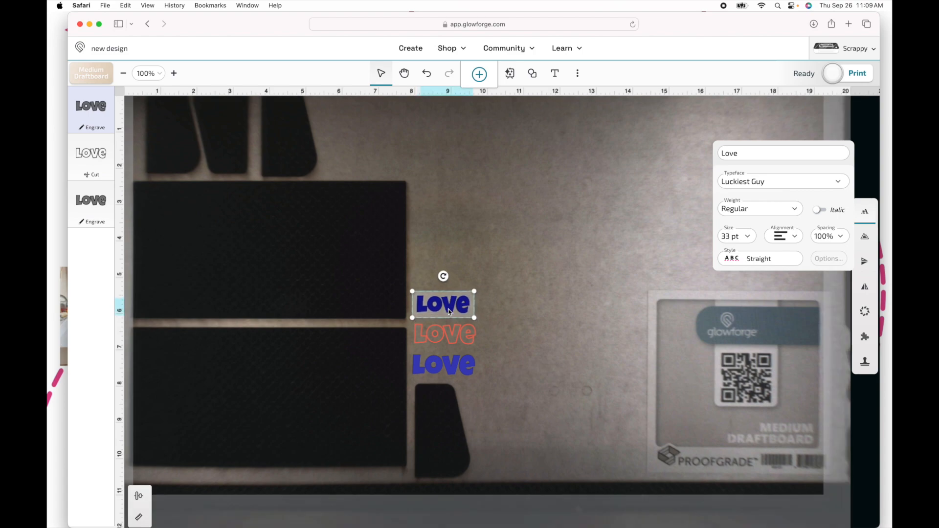
Step: Set the third Love text to Score with the High Quality setting
click(92, 111)
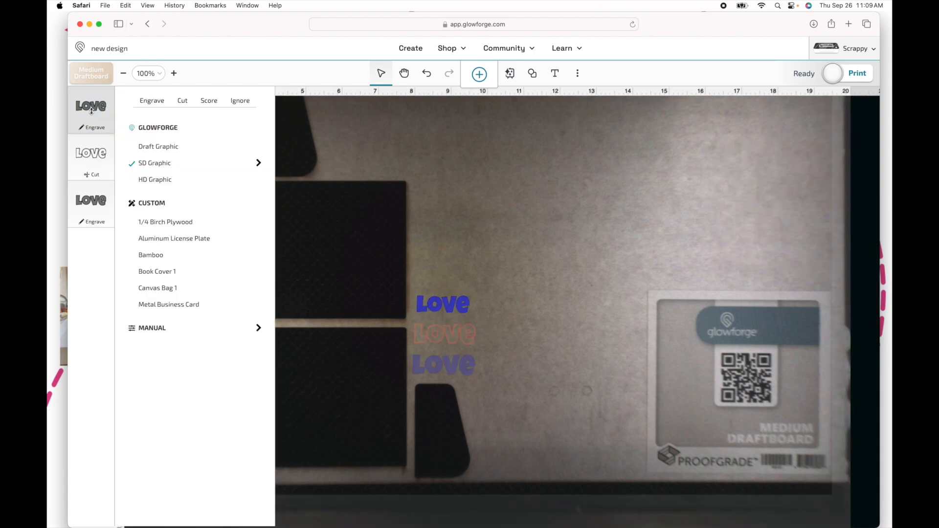
click(208, 100)
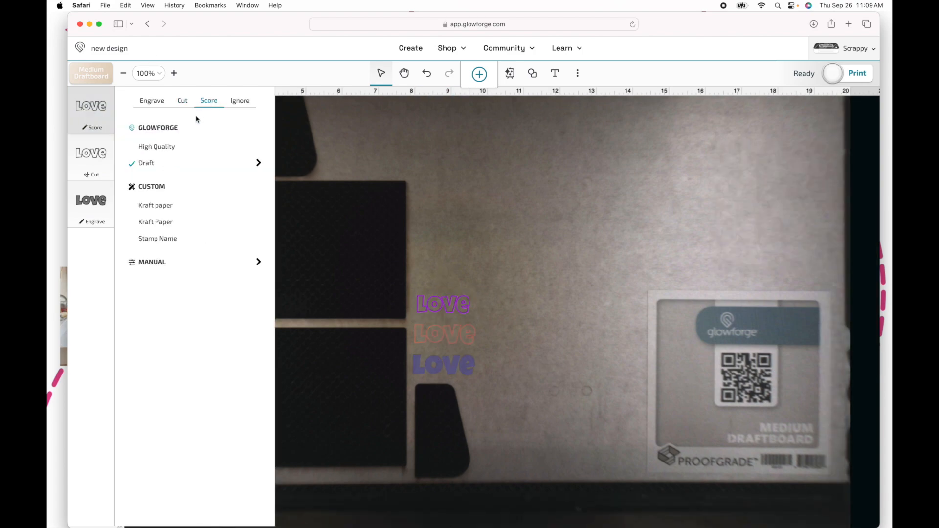
click(153, 147)
click(516, 290)
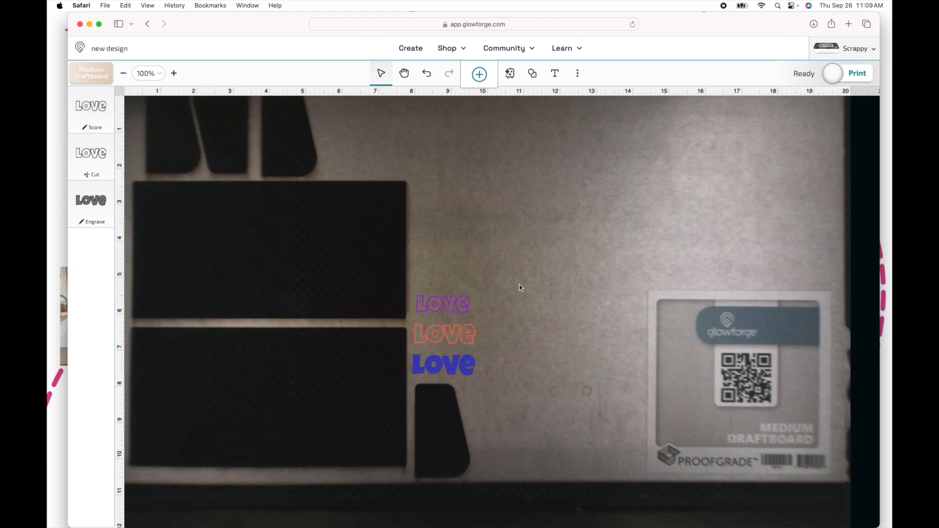
Step: Enlarge the Score Love text to 38 pt so it matches the Cut Love text below, and place it directly above that text
click(451, 302)
mouse_move(474, 318)
mouse_down()
mouse_move(483, 321)
mouse_move(459, 314)
mouse_up()
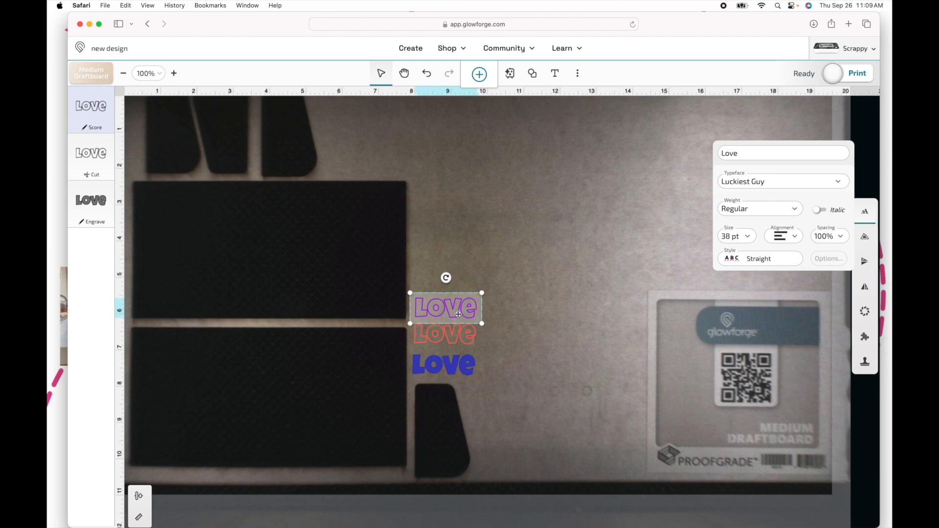
Step: Move the three Love texts to the free material beside the small trapezoid cutout, stacked in the same order, and start the print
drag(460, 370, 526, 470)
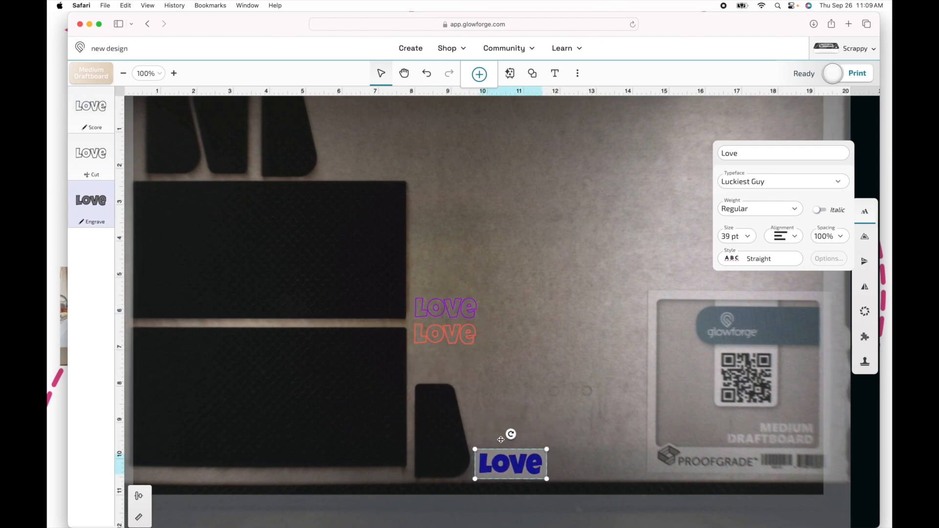
drag(452, 332, 518, 436)
drag(449, 318, 515, 423)
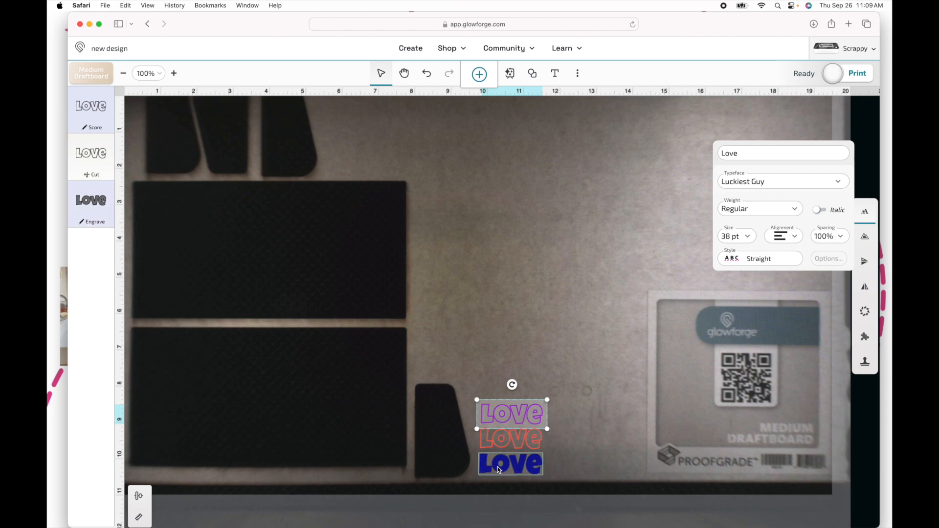
click(536, 319)
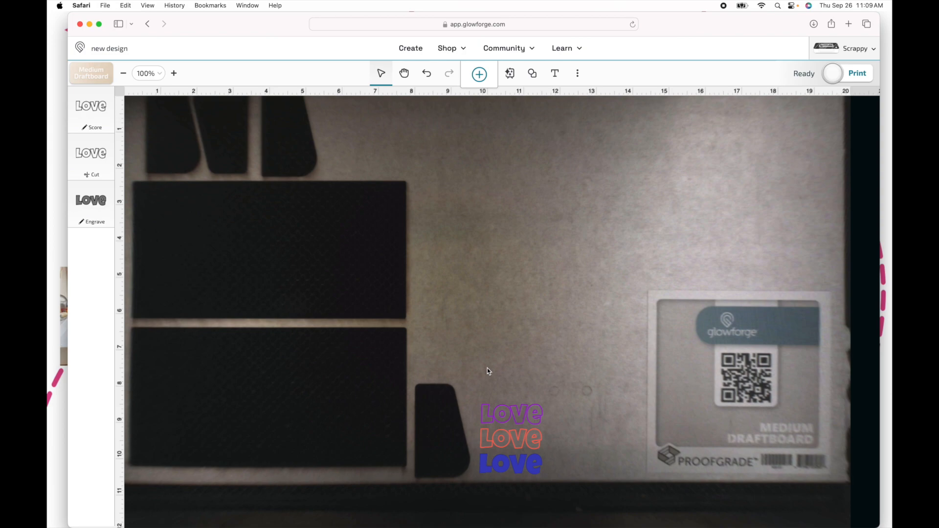
click(830, 77)
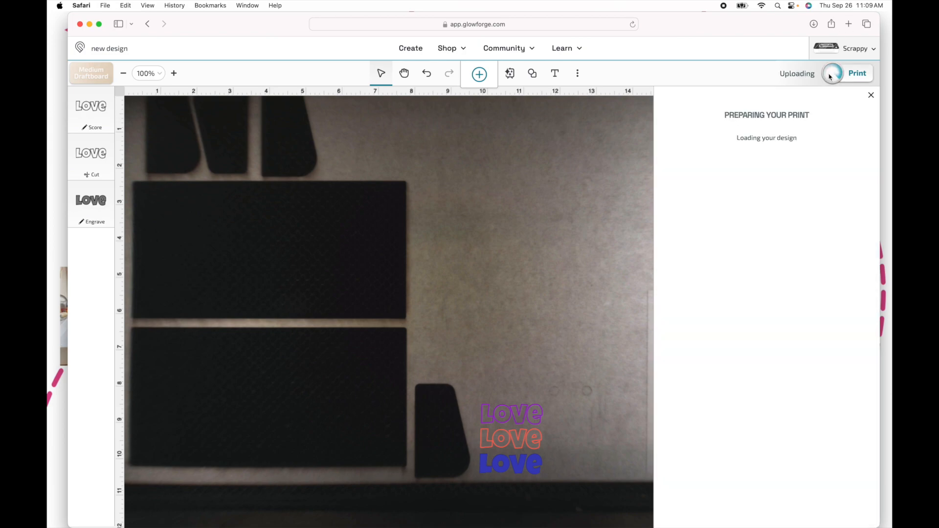
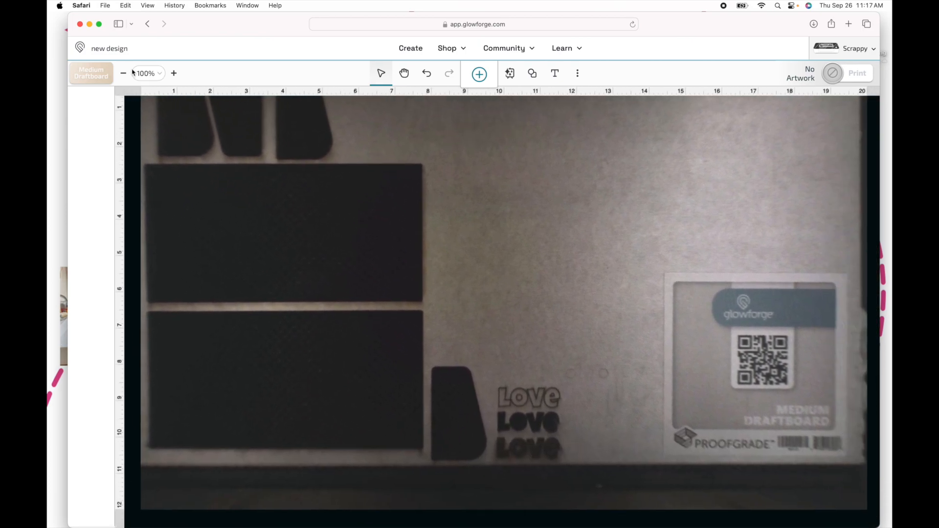
Step: Search the artwork library for "pencil" and add the diagonal outlined pencil with an eraser to the design
click(123, 73)
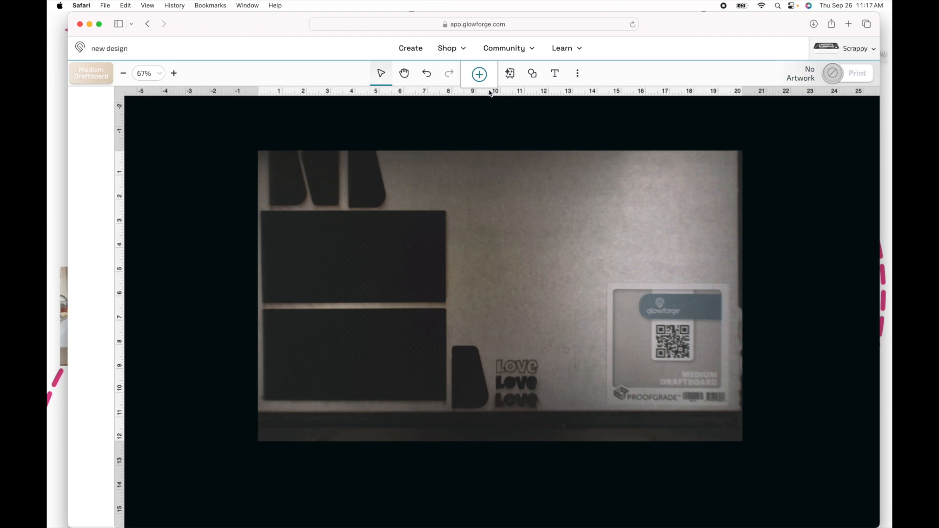
click(479, 74)
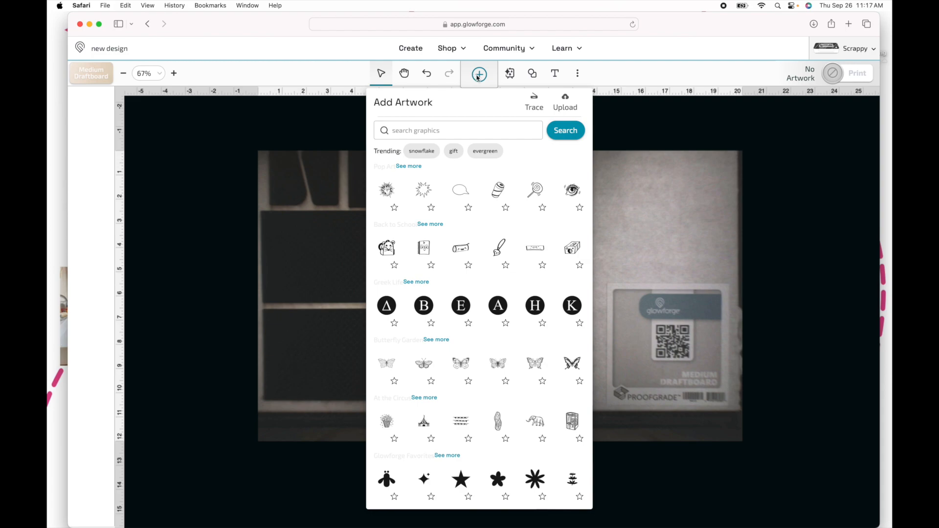
click(506, 126)
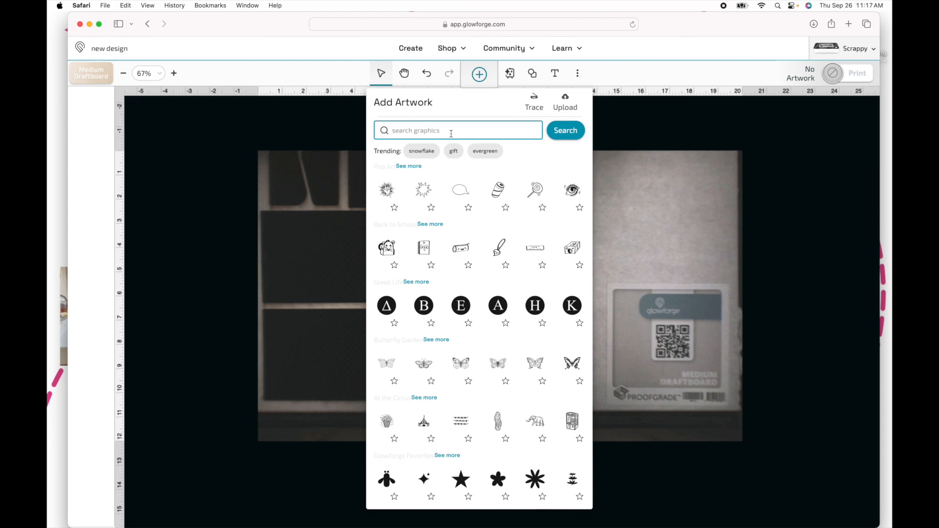
text(pencil)
key(Return)
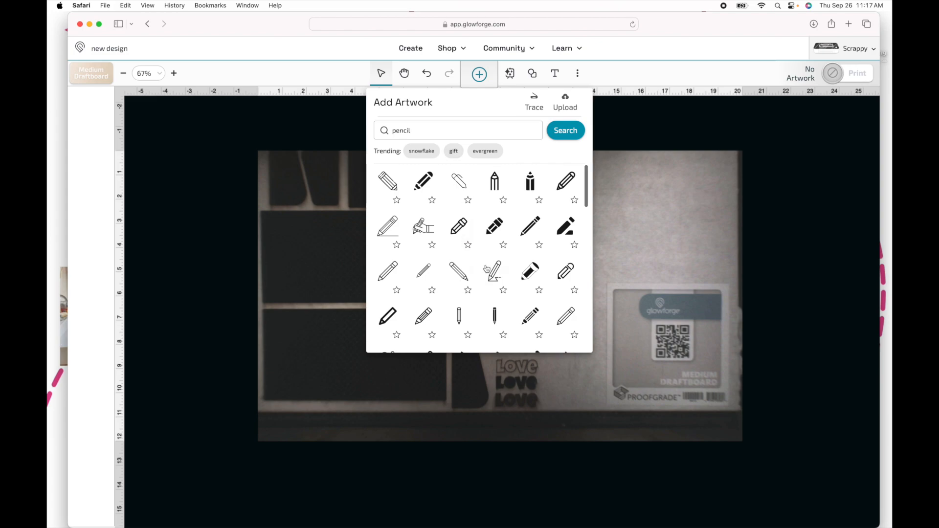
scroll(487, 269, down, 3)
scroll(487, 268, down, 4)
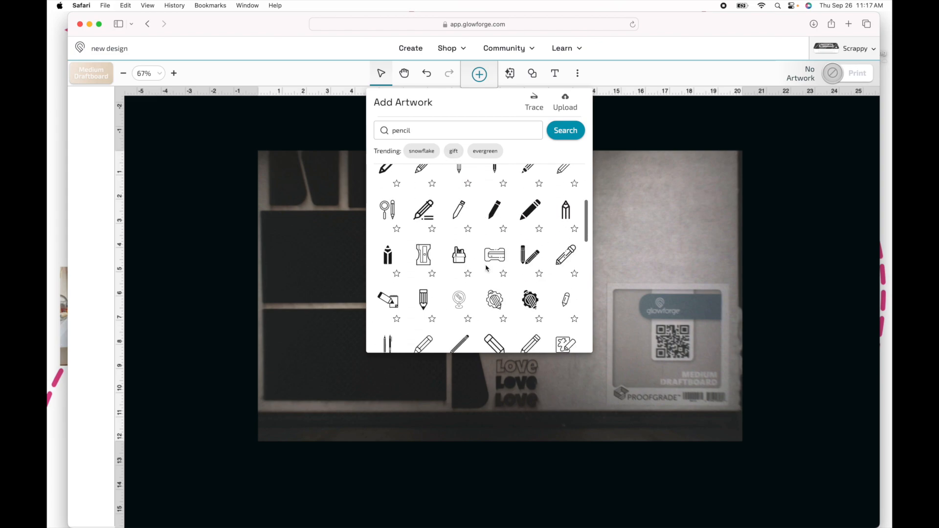
scroll(486, 268, down, 3)
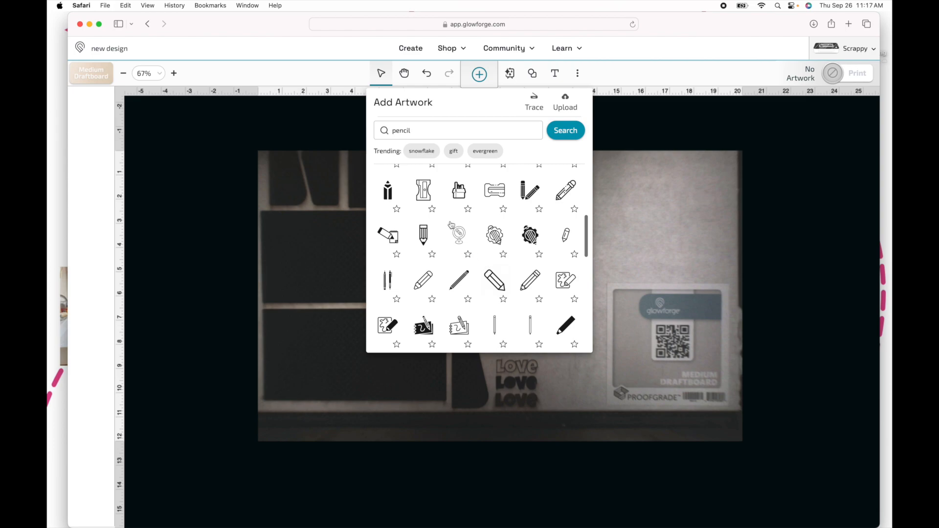
scroll(519, 333, down, 5)
scroll(520, 339, down, 1)
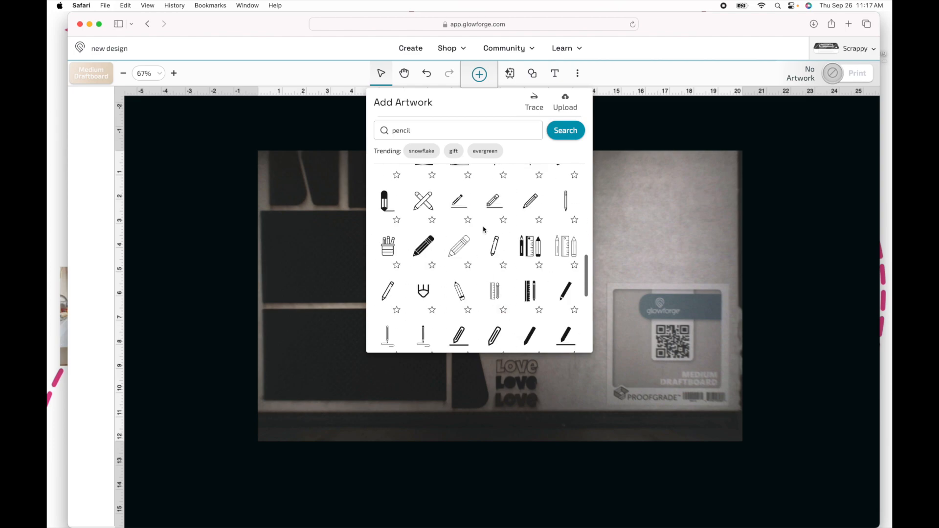
click(461, 244)
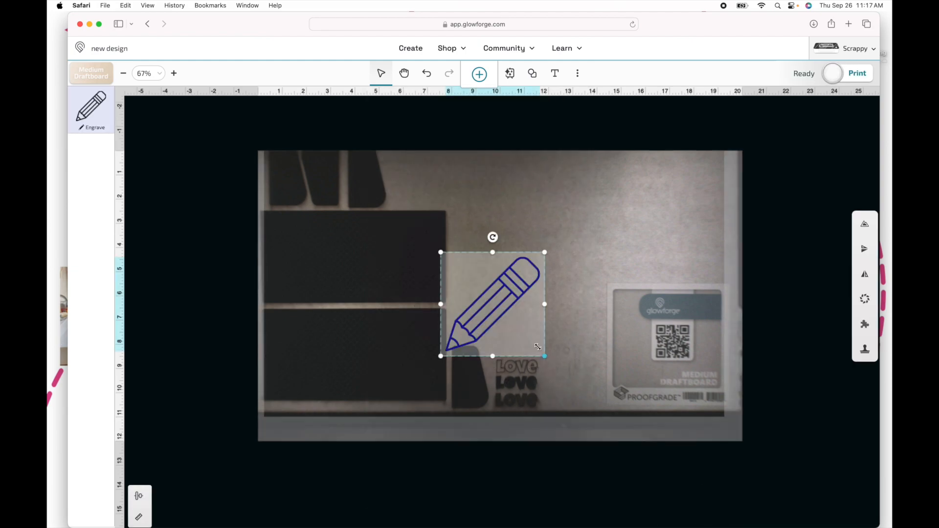
Step: Move the pencil up onto the open material well above the Love cutouts, and open the alignment options for it
drag(504, 303, 513, 293)
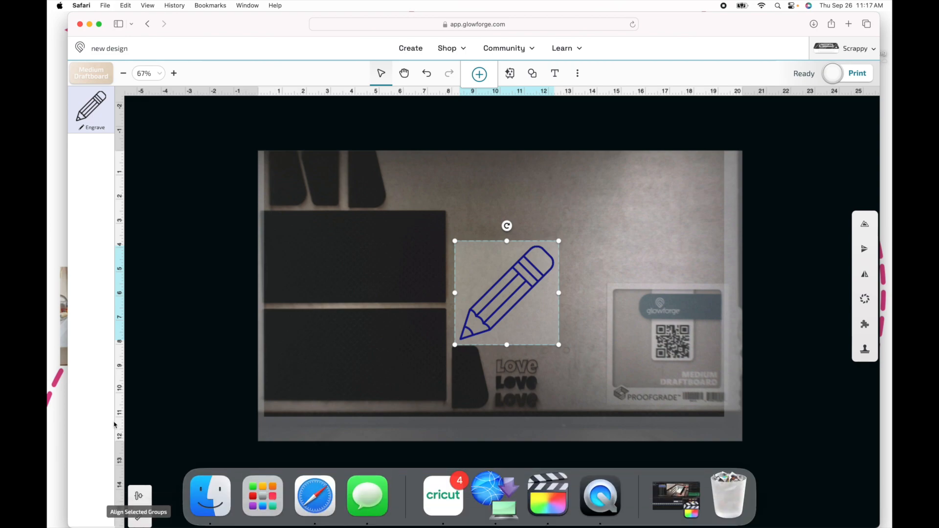
click(141, 497)
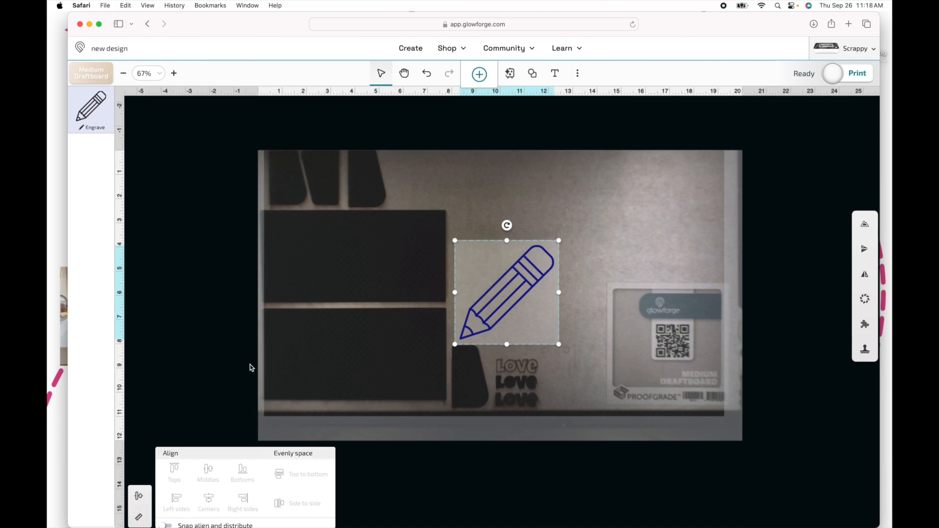
scroll(251, 365, down, 3)
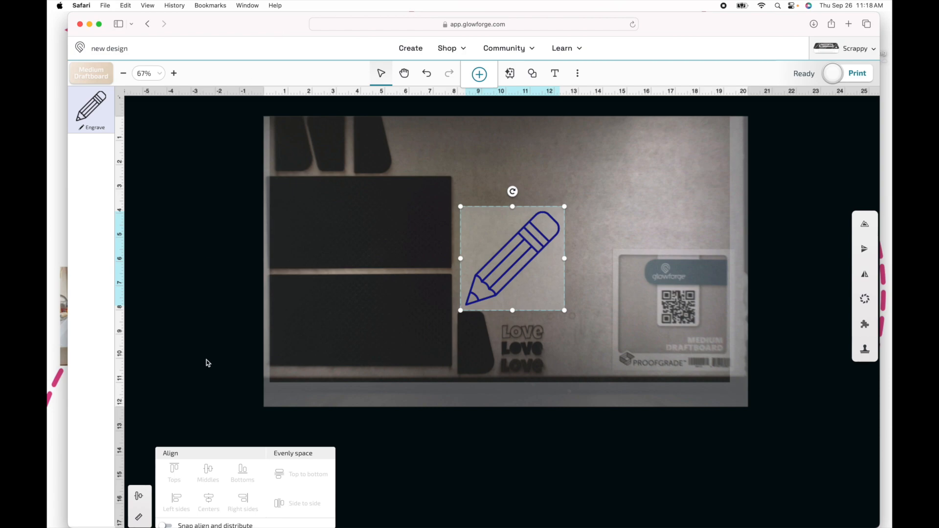
drag(551, 226, 553, 184)
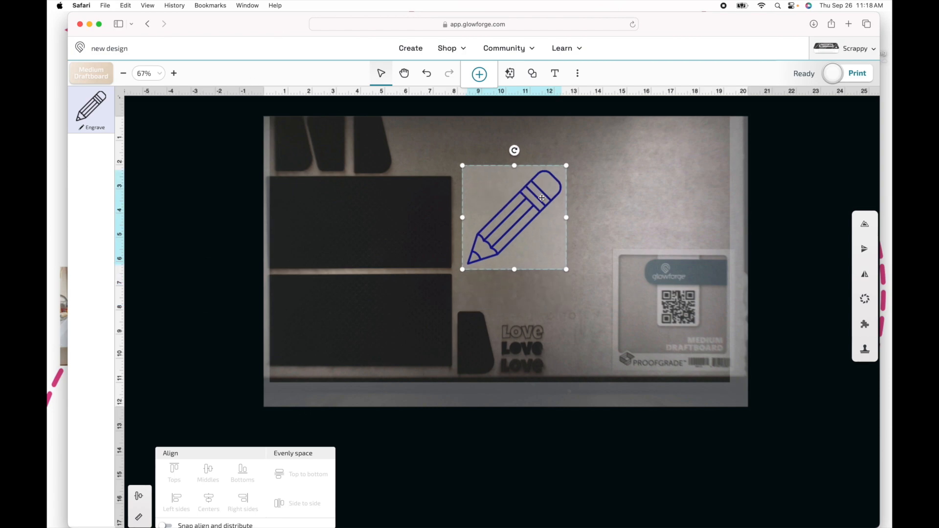
Step: Set the pencil's width and height to 3 in, and place it just above the small trapezoid cutout at about X 9.65, Y 6.07 in
click(139, 519)
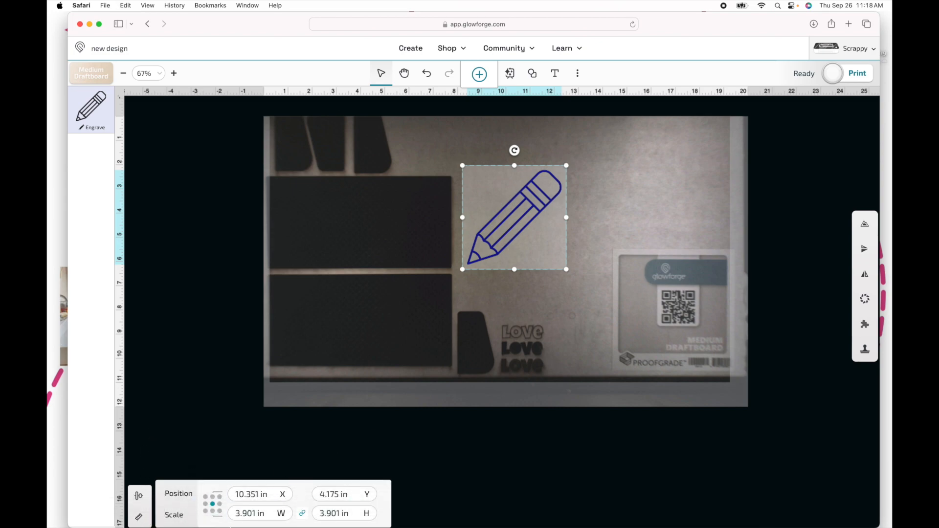
click(240, 513)
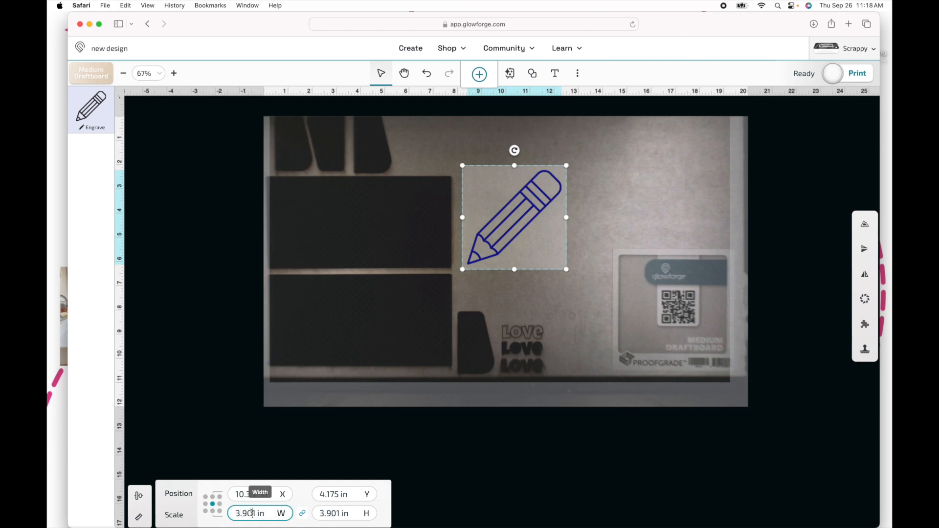
triple_click(251, 513)
text(3)
key(Tab)
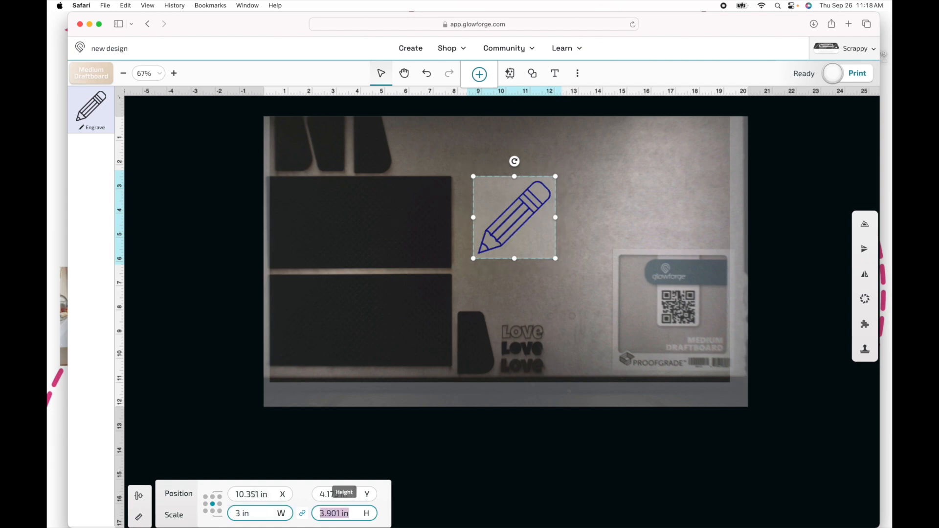
text(3)
key(Tab)
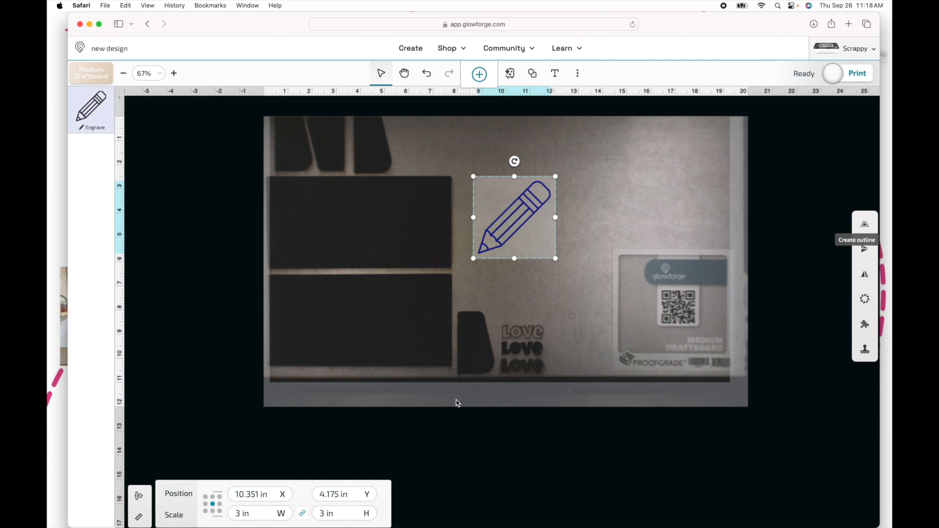
mouse_move(511, 204)
mouse_down()
mouse_move(509, 234)
mouse_move(491, 258)
mouse_up()
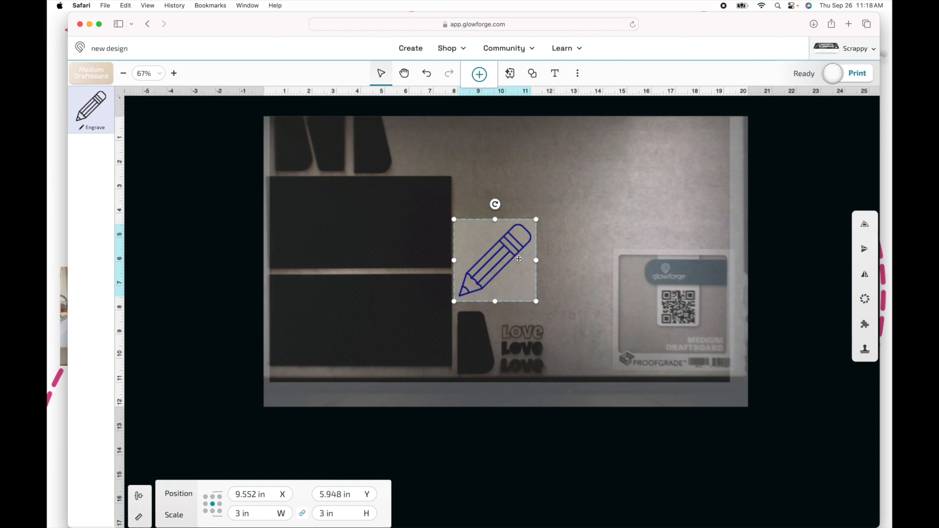
drag(519, 260, 521, 262)
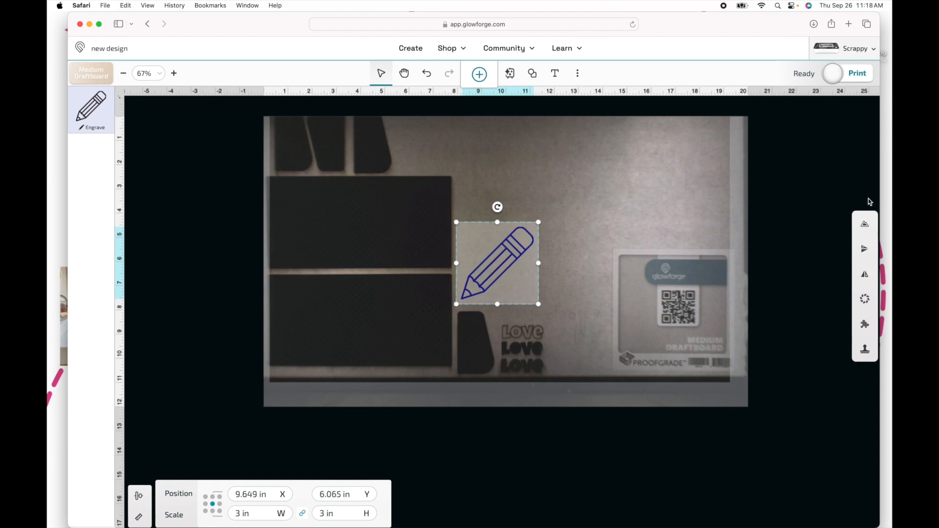
Step: Create a cut outline around the pencil and set its offset to 0.1 in
click(867, 226)
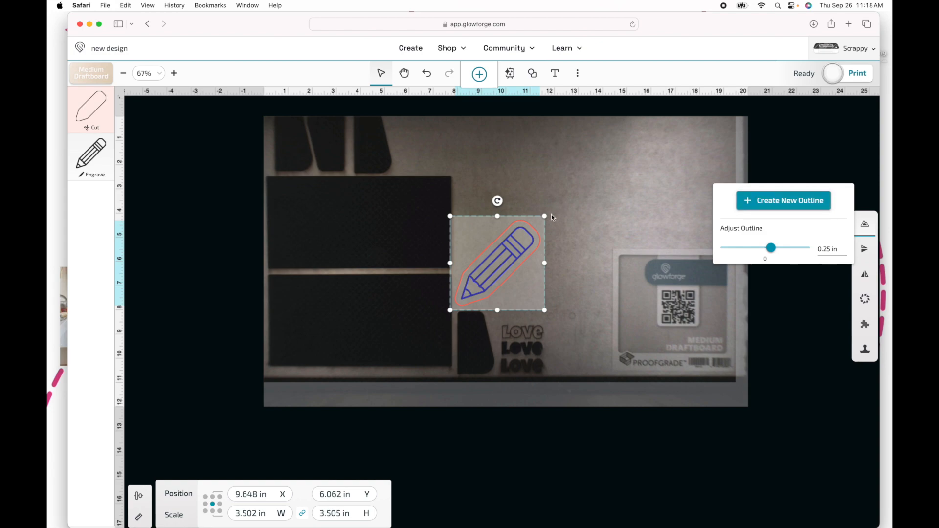
drag(771, 248, 768, 252)
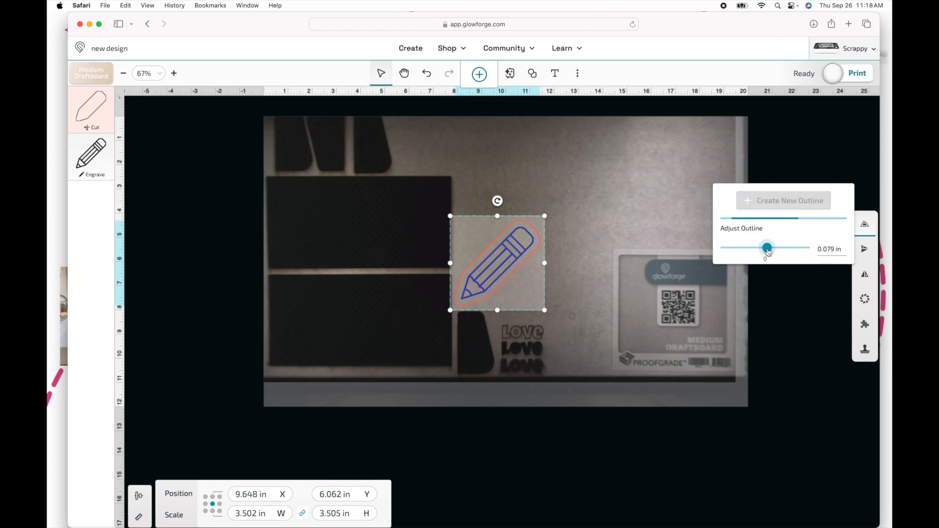
double_click(826, 249)
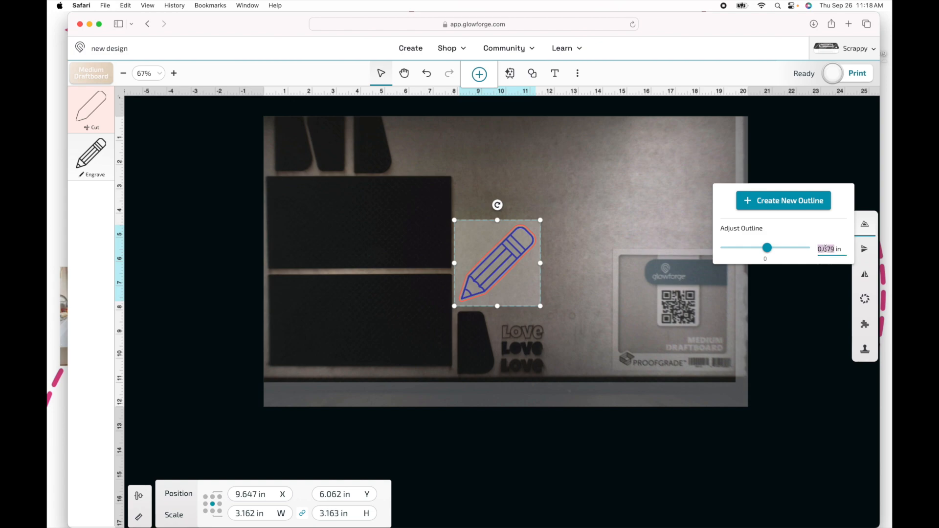
text(0.1)
key(Tab)
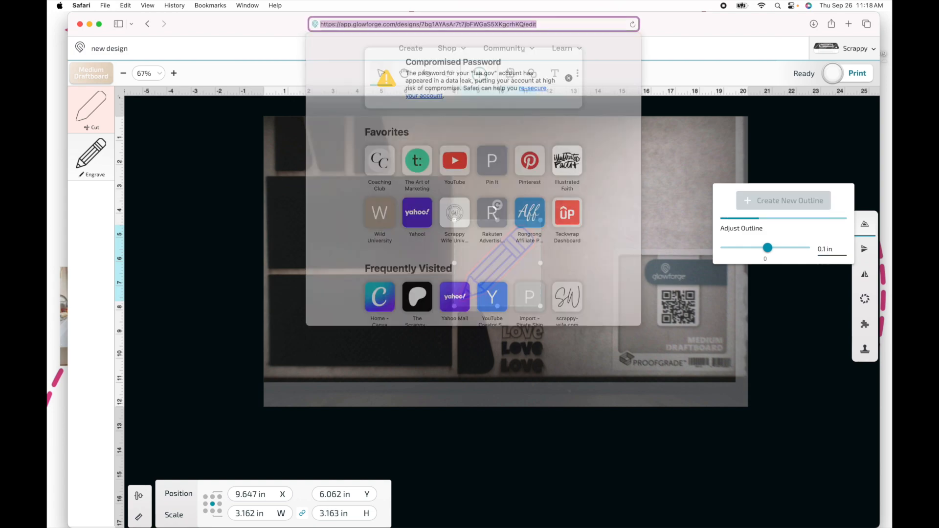
click(680, 198)
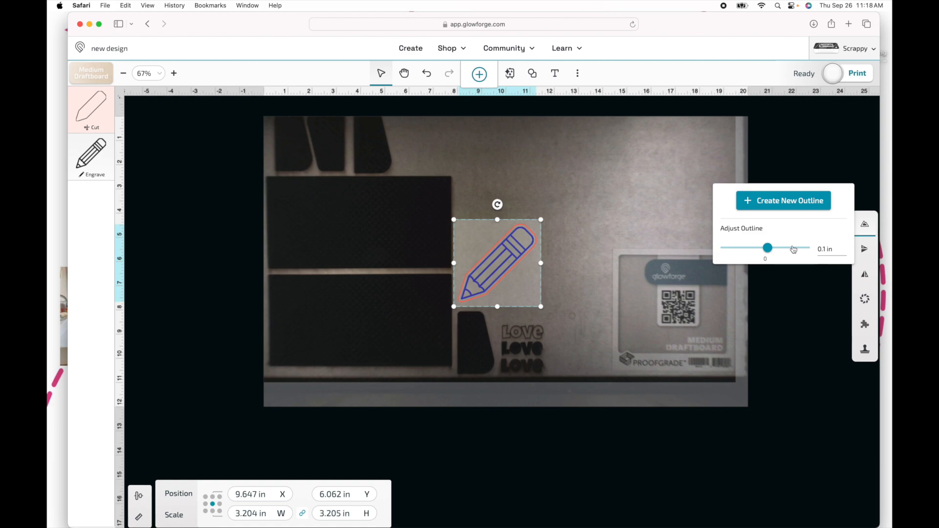
Step: Widen the pencil's outline offset to 0.2 in and clear the selection
click(825, 249)
key(BackSpace)
text(2)
key(Return)
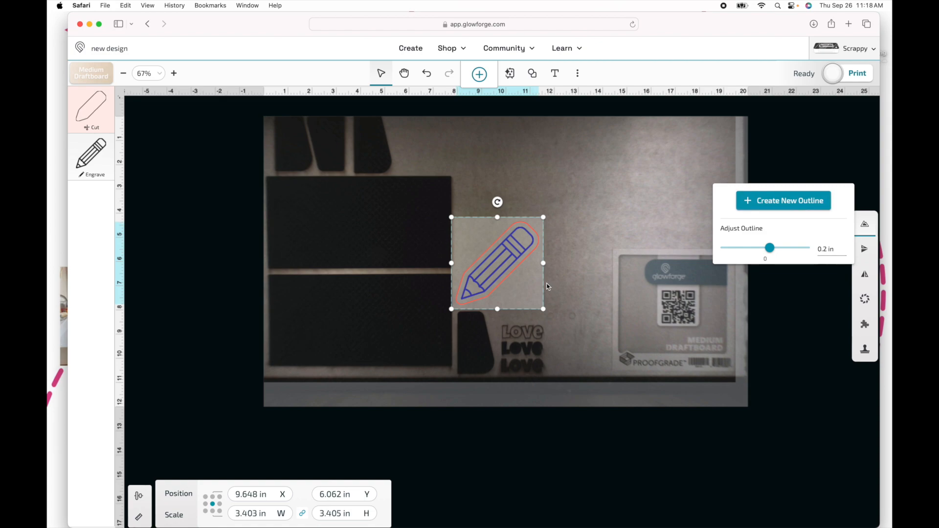
click(576, 239)
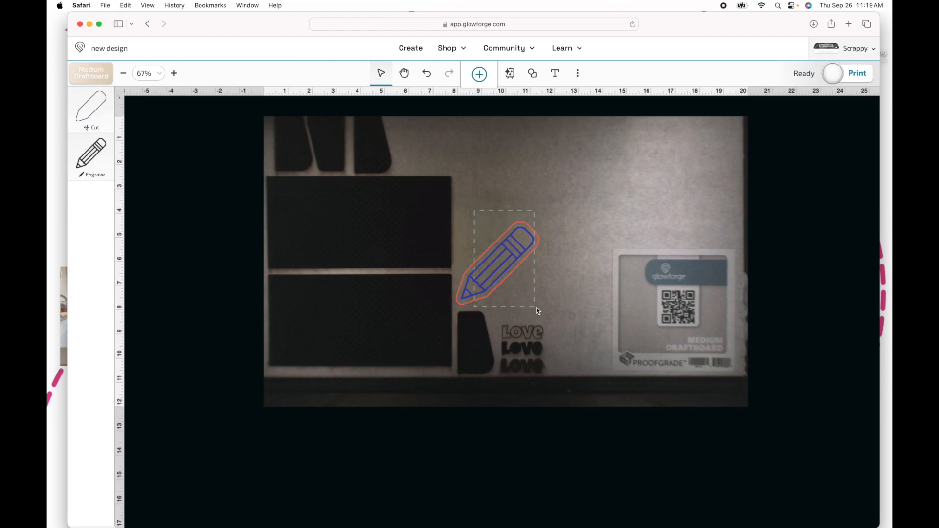
Step: Select the pencil and its outline together, clear the selection, and inspect the gap between the two up close
click(541, 310)
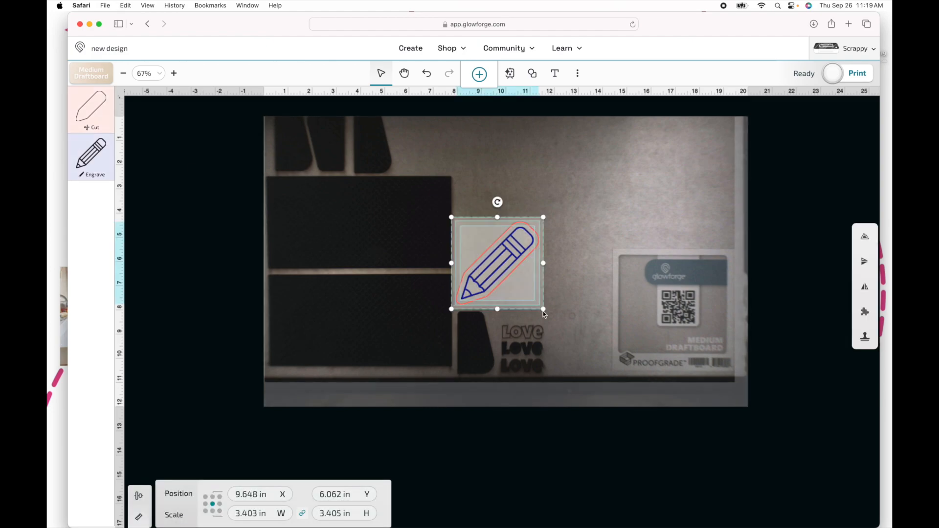
click(584, 236)
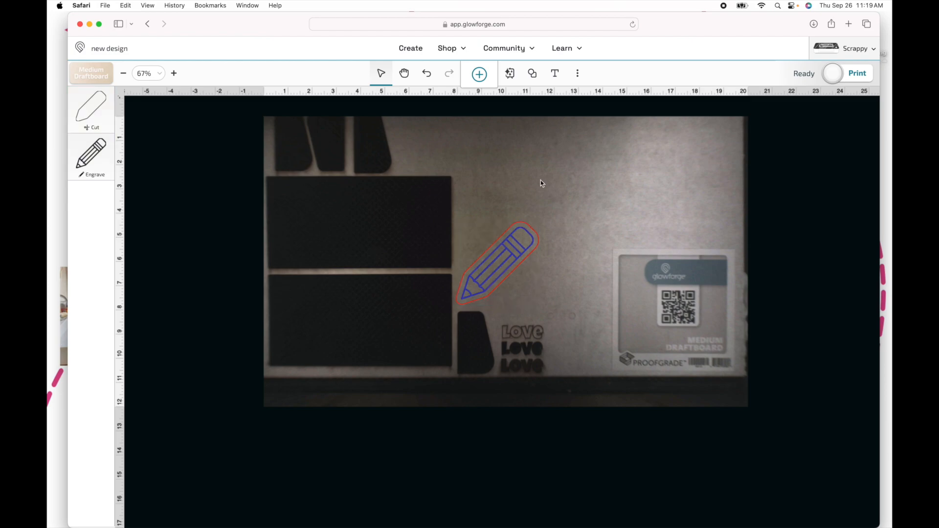
click(174, 74)
click(174, 73)
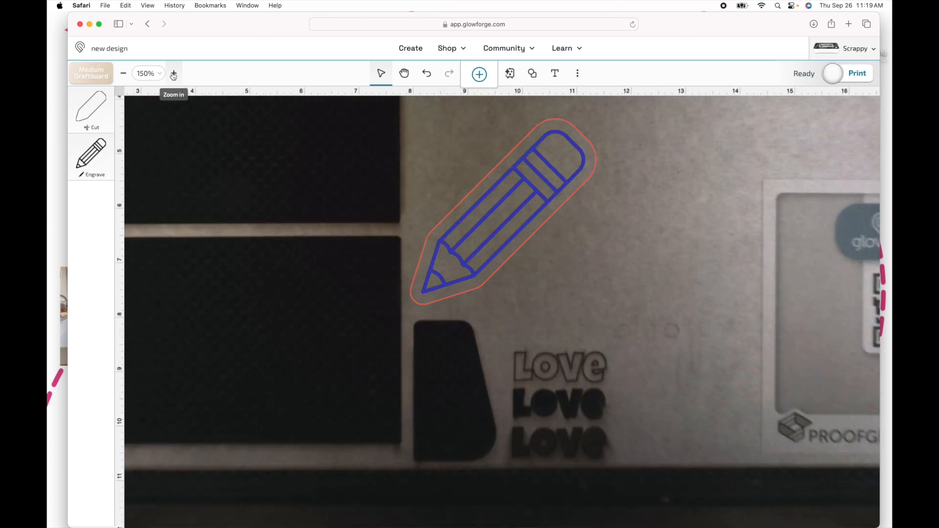
scroll(612, 181, up, 5)
scroll(612, 181, right, 3)
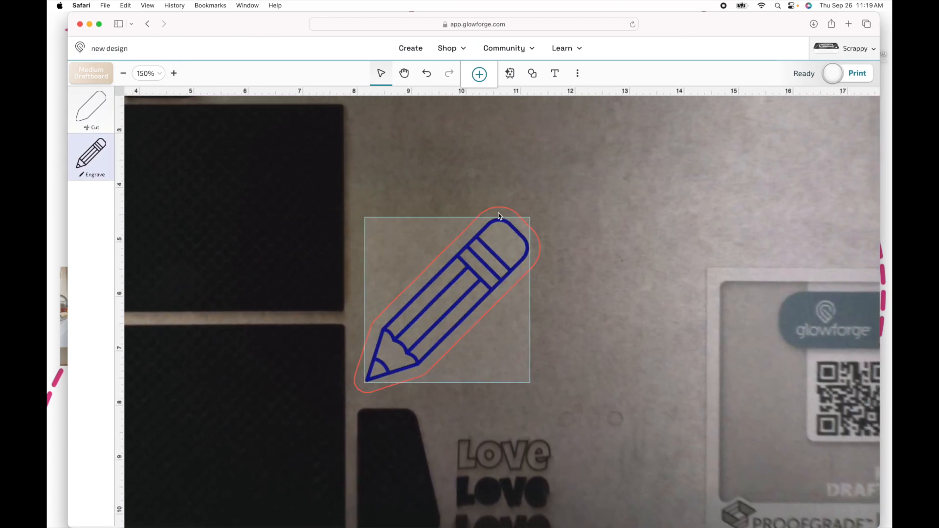
Step: Insert a cut circle about 0.2 in wide and place it within the pencil's eraser at about X 10.74, Y 4.98 in
click(532, 73)
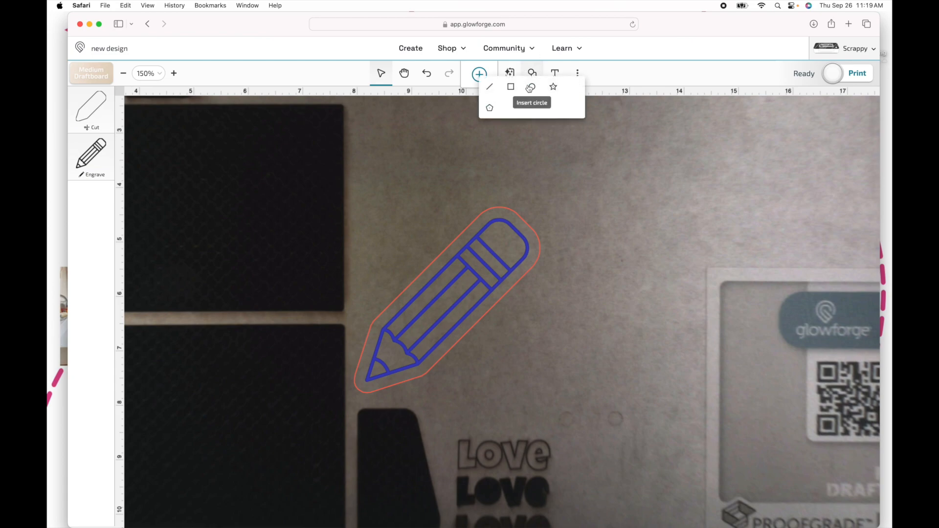
click(531, 87)
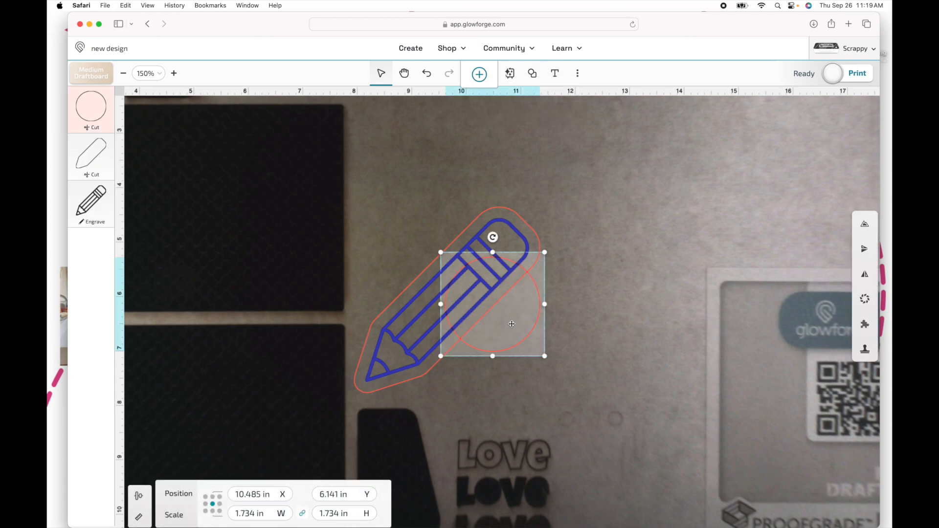
mouse_move(511, 324)
mouse_down()
mouse_move(610, 273)
mouse_move(626, 251)
mouse_up()
mouse_move(659, 284)
mouse_down()
mouse_move(576, 192)
mouse_move(516, 194)
mouse_move(431, 276)
mouse_move(412, 351)
mouse_move(491, 270)
mouse_move(465, 216)
mouse_move(450, 256)
mouse_move(530, 211)
mouse_move(509, 244)
mouse_up()
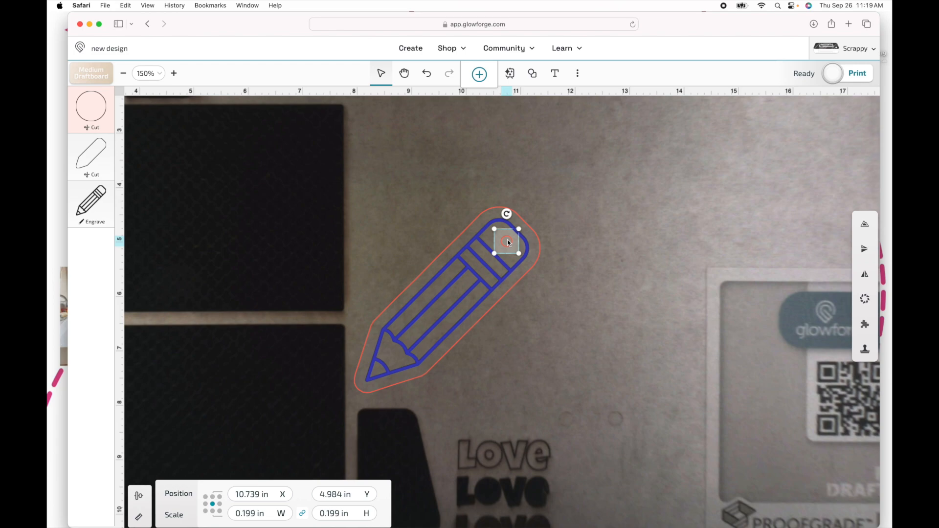
click(601, 202)
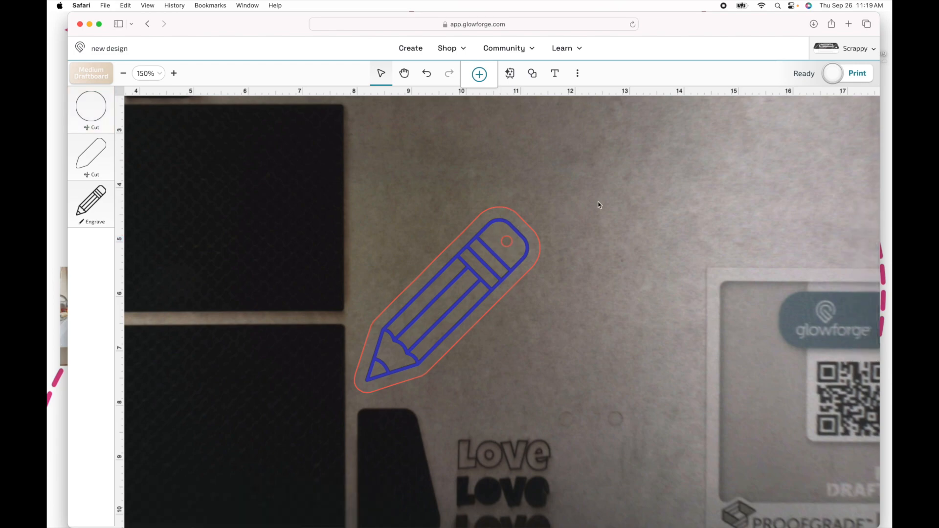
Step: Enlarge the eraser's hole circle to about 0.26 in and reposition it within the eraser
click(507, 245)
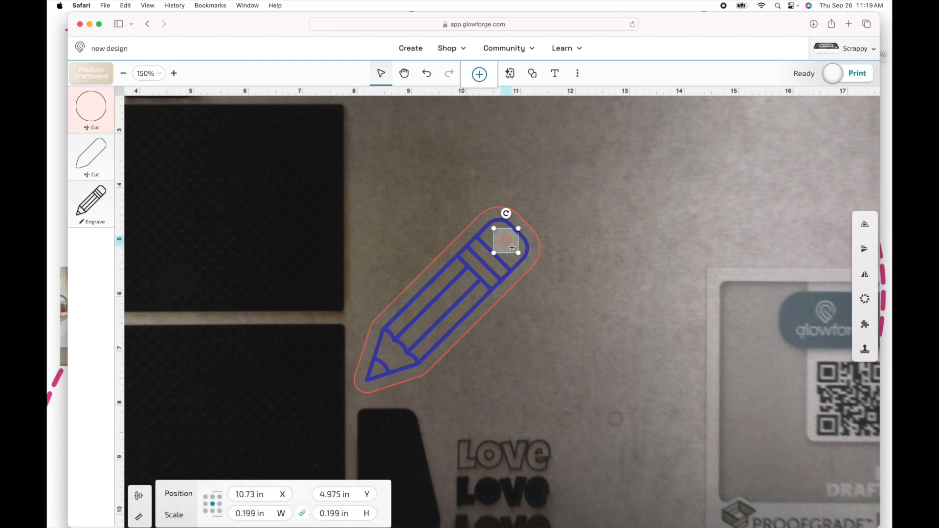
drag(518, 253, 527, 260)
click(541, 247)
click(509, 242)
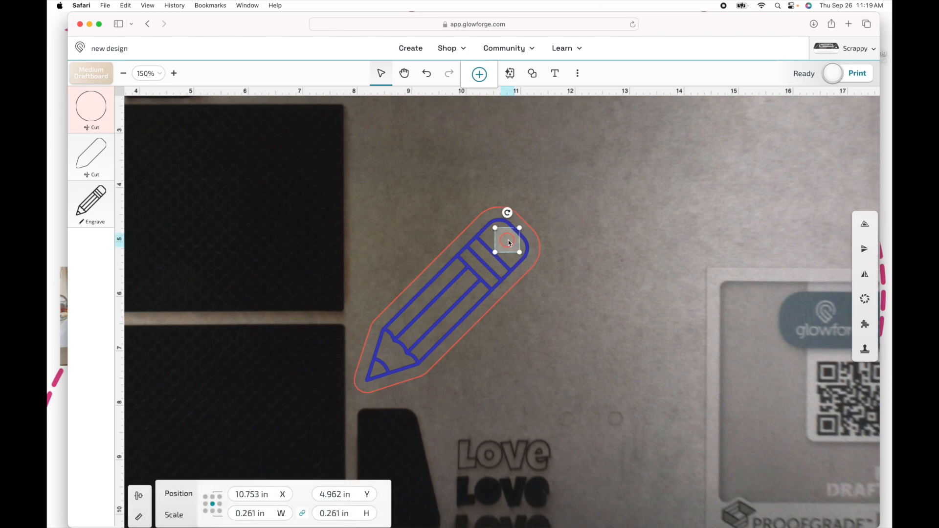
click(585, 225)
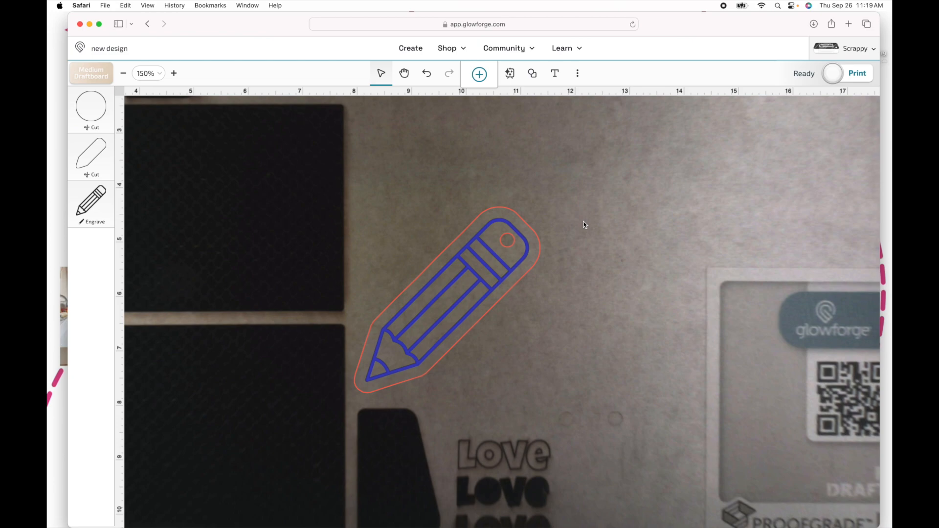
click(505, 241)
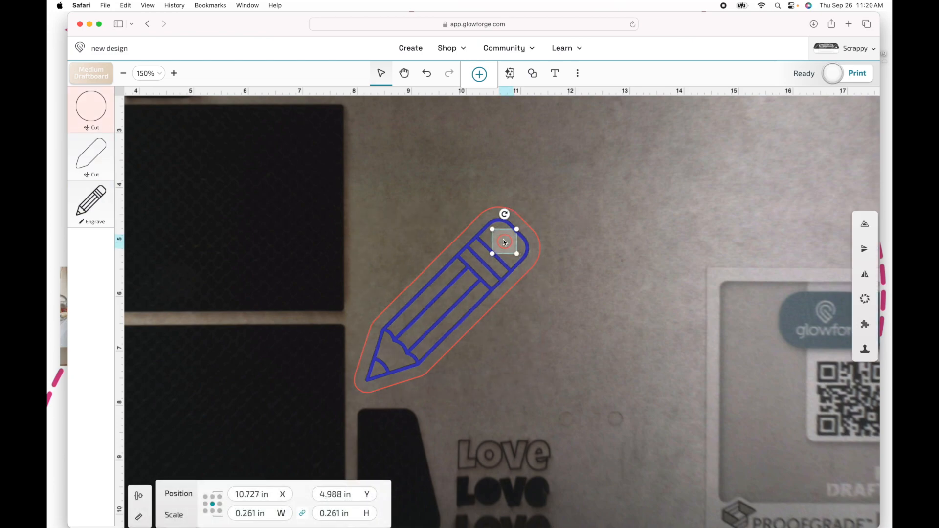
Step: Shrink the hole circle to about 0.115 in and fit it between the eraser end and the cut outline, at about X 10.99, Y 4.70 in
mouse_move(505, 241)
mouse_down()
mouse_move(534, 218)
mouse_move(523, 226)
mouse_up()
click(573, 212)
click(520, 226)
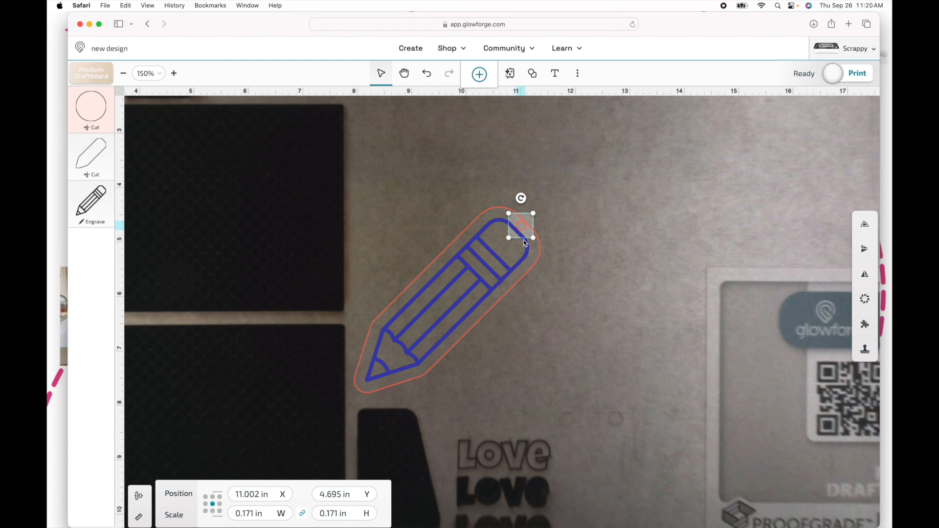
mouse_move(533, 210)
mouse_down()
mouse_move(523, 231)
mouse_move(533, 216)
mouse_up()
click(547, 217)
click(523, 229)
click(550, 220)
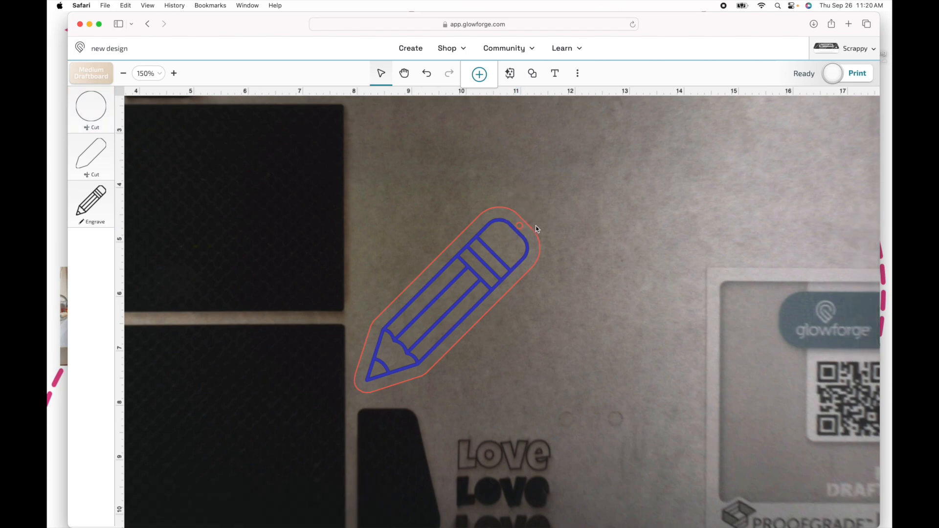
click(520, 228)
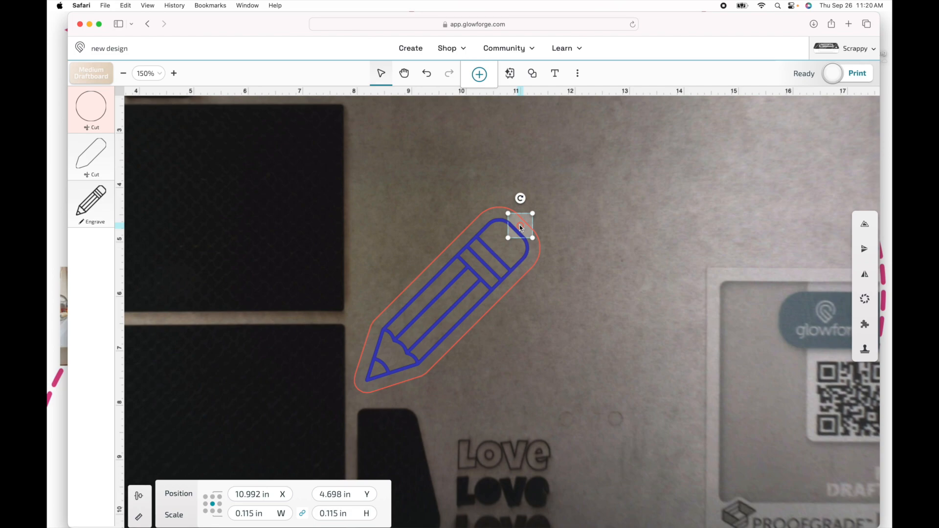
drag(522, 228, 521, 227)
click(569, 230)
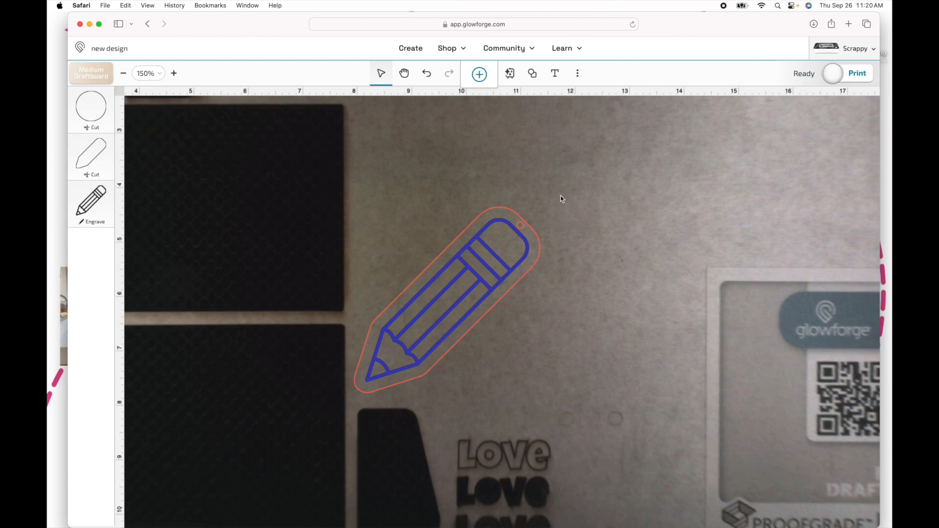
Step: Group the pencil engraving, its cut outline and the hole circle
drag(545, 182, 354, 421)
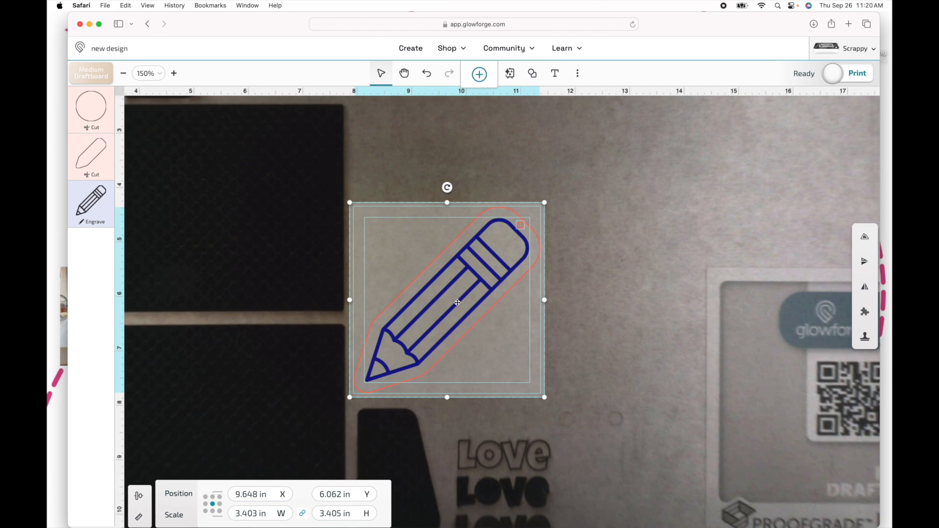
right_click(469, 280)
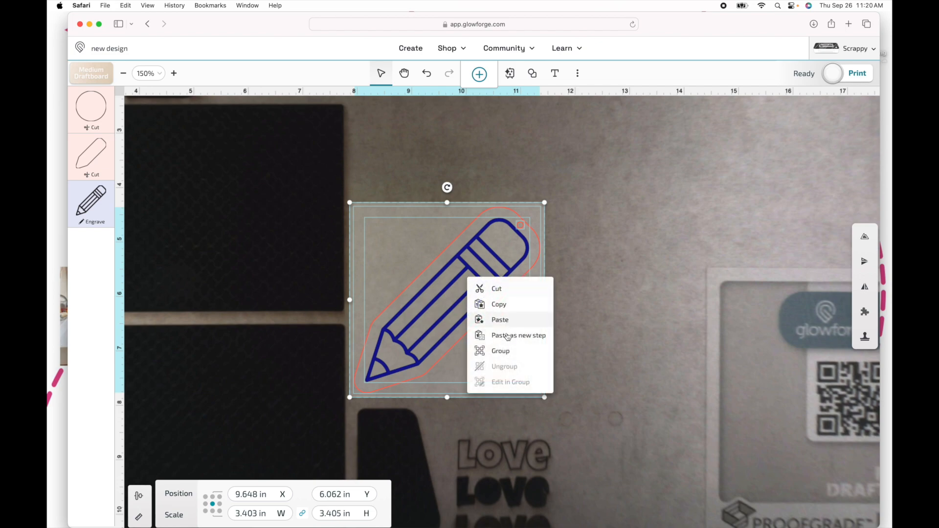
click(502, 351)
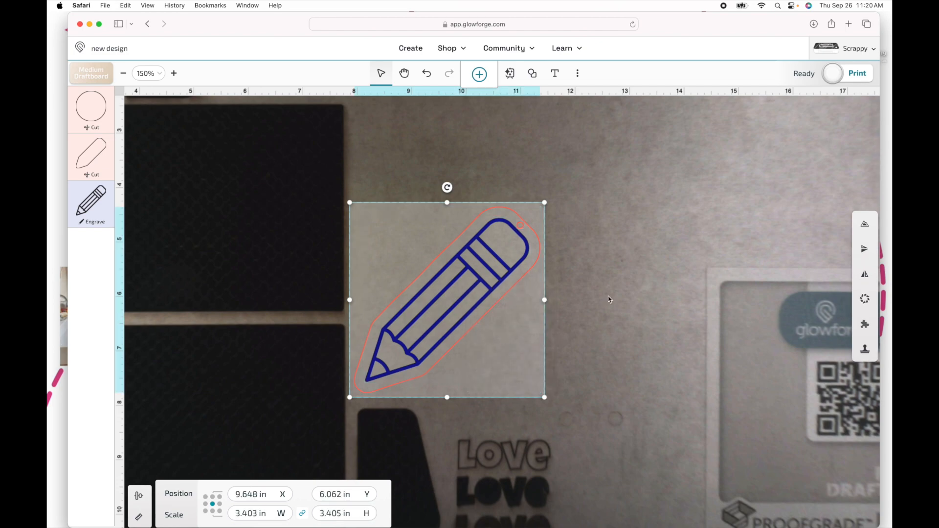
click(420, 308)
click(839, 77)
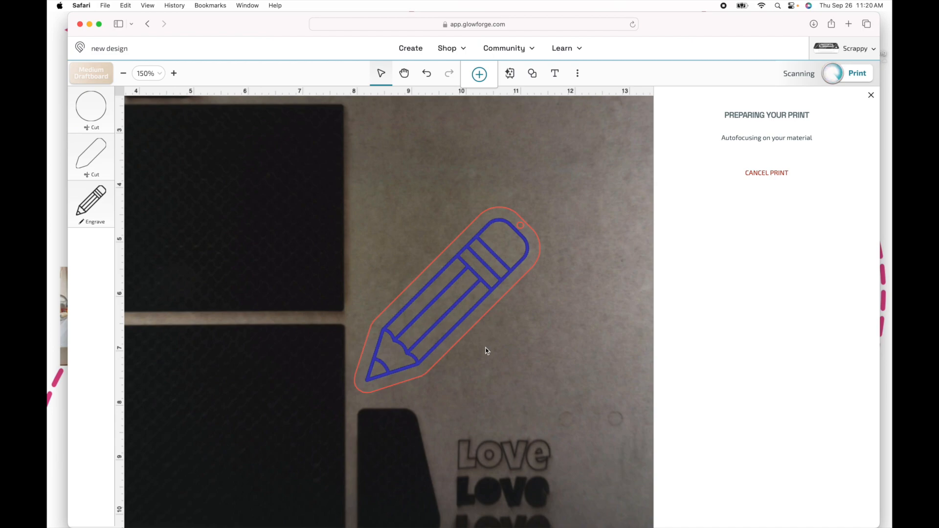
scroll(487, 348, down, 7)
scroll(486, 348, right, 5)
scroll(487, 350, left, 3)
scroll(487, 350, down, 1)
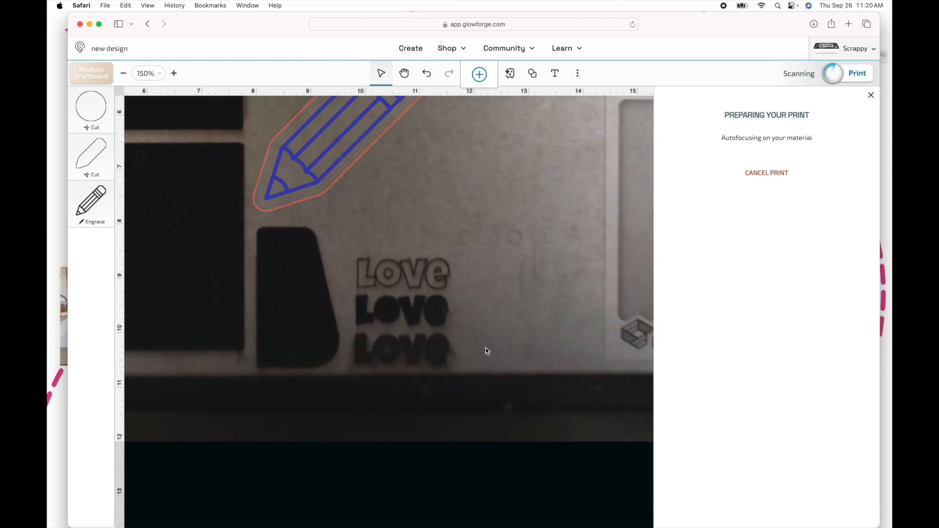
scroll(487, 351, up, 2)
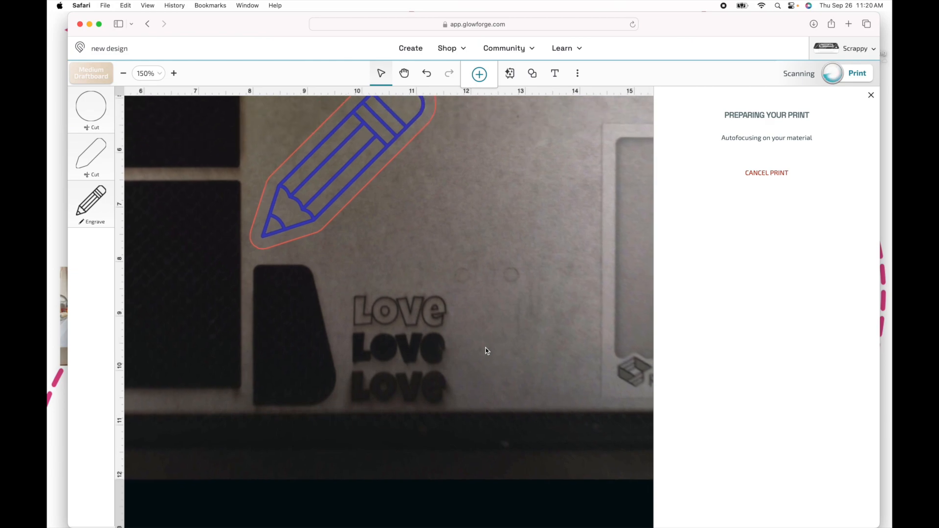
click(784, 175)
click(871, 95)
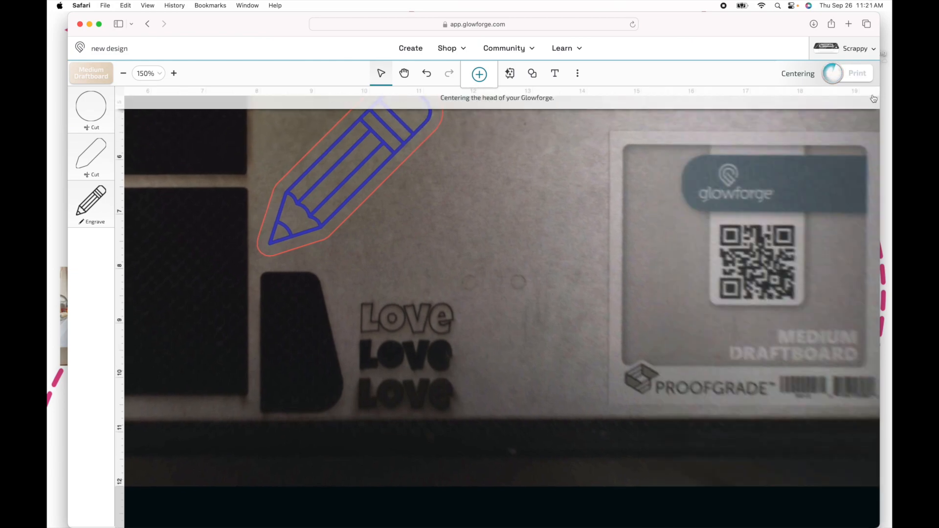
Step: Rotate the grouped pencil upright with its tip up and place it beside the printed Love texts near the material's lower edge
scroll(407, 179, up, 2)
scroll(407, 178, left, 1)
click(410, 183)
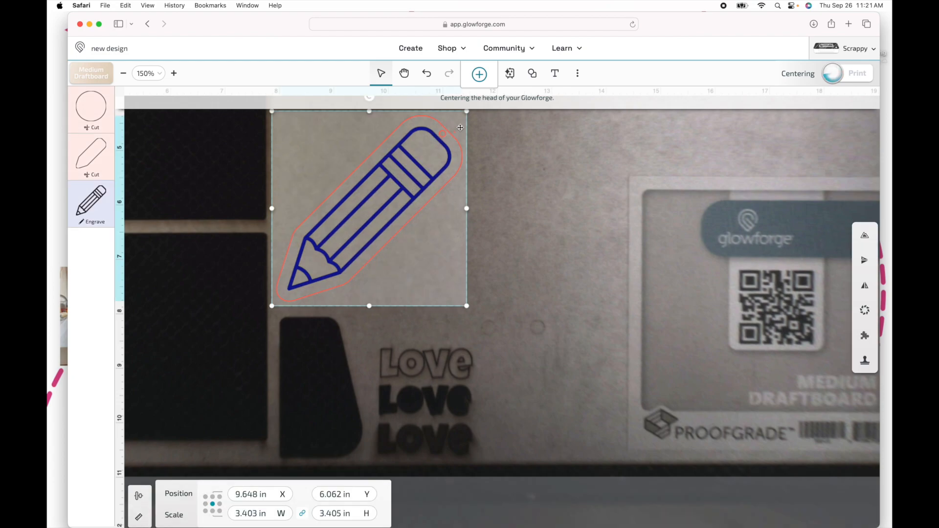
mouse_move(383, 111)
mouse_down()
mouse_move(482, 155)
mouse_move(505, 151)
mouse_move(589, 203)
mouse_move(609, 249)
mouse_move(562, 325)
mouse_up()
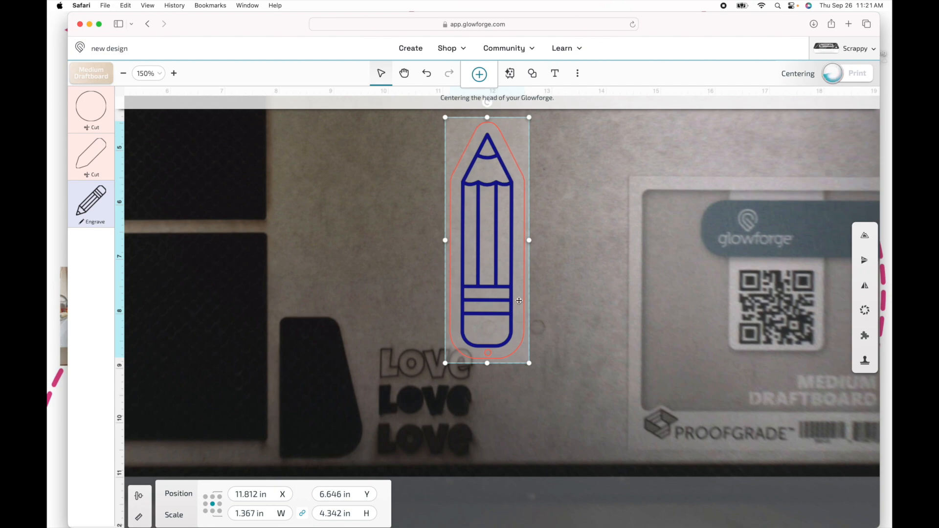
mouse_move(512, 285)
mouse_down()
mouse_move(541, 347)
mouse_move(543, 387)
mouse_up()
click(608, 363)
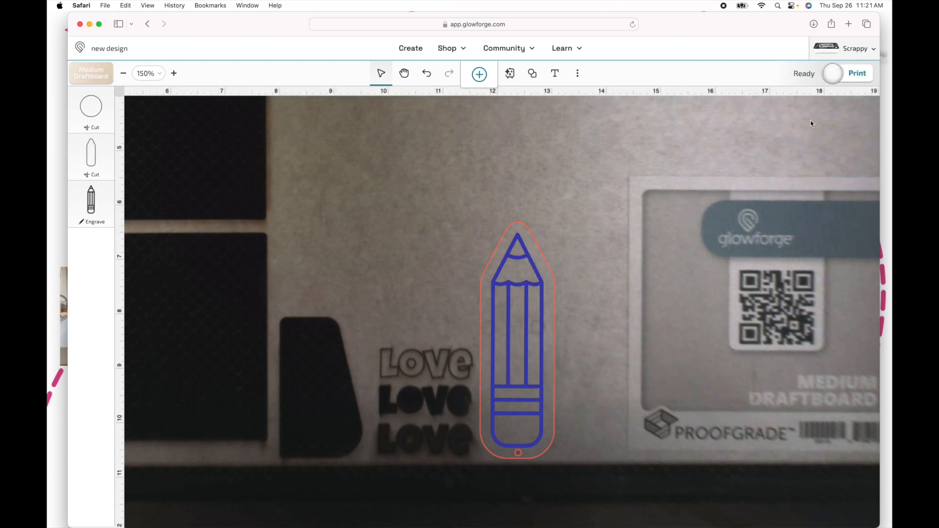
Step: Send the pencil design to print and dismiss the preview adjustment notice
click(833, 74)
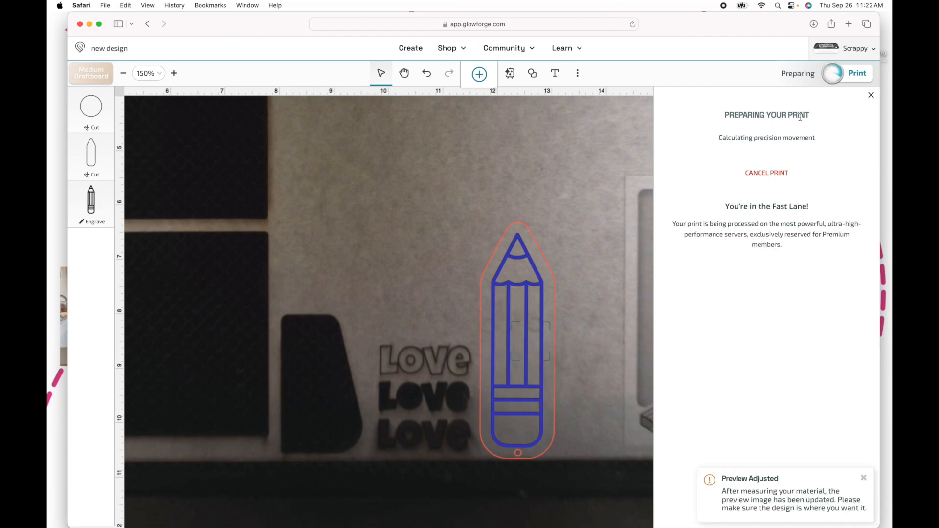
click(864, 479)
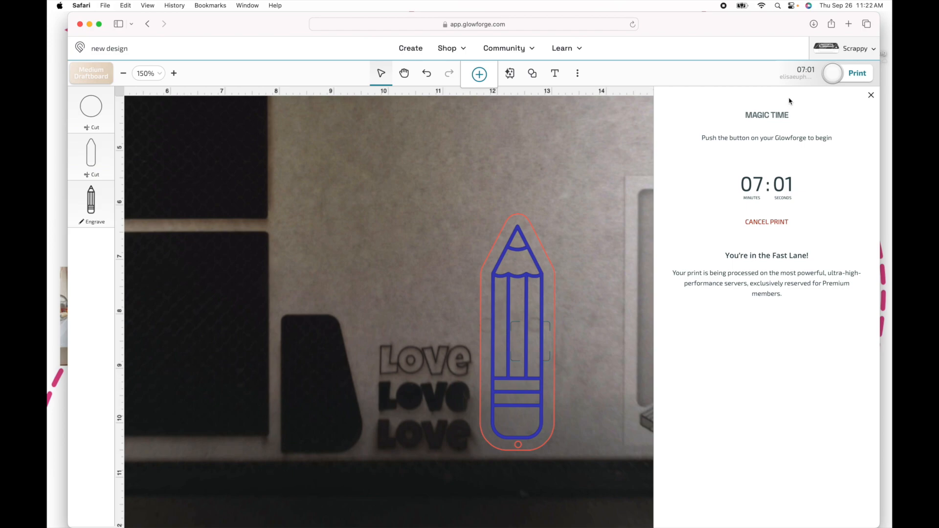
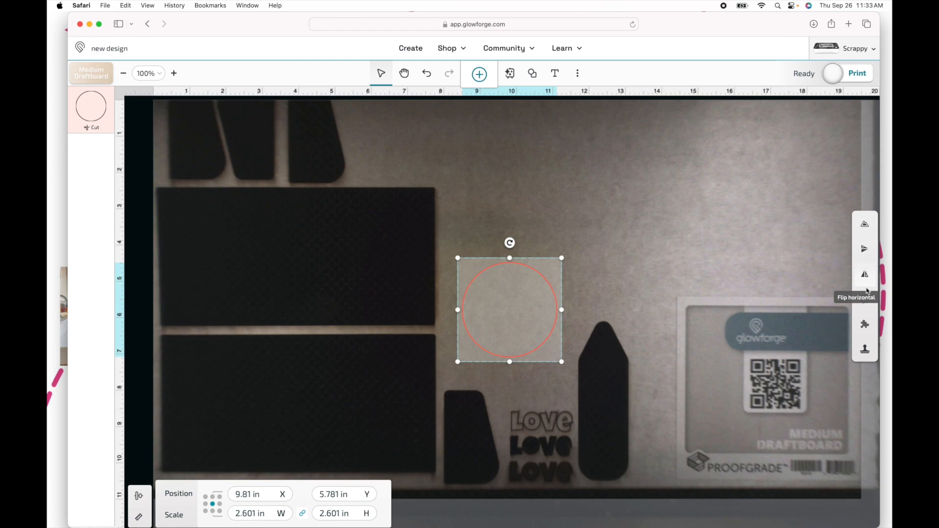
Step: Turn the circle into a seamless patterned line using the star-outline pattern at 100% size, and clear the selection
click(865, 301)
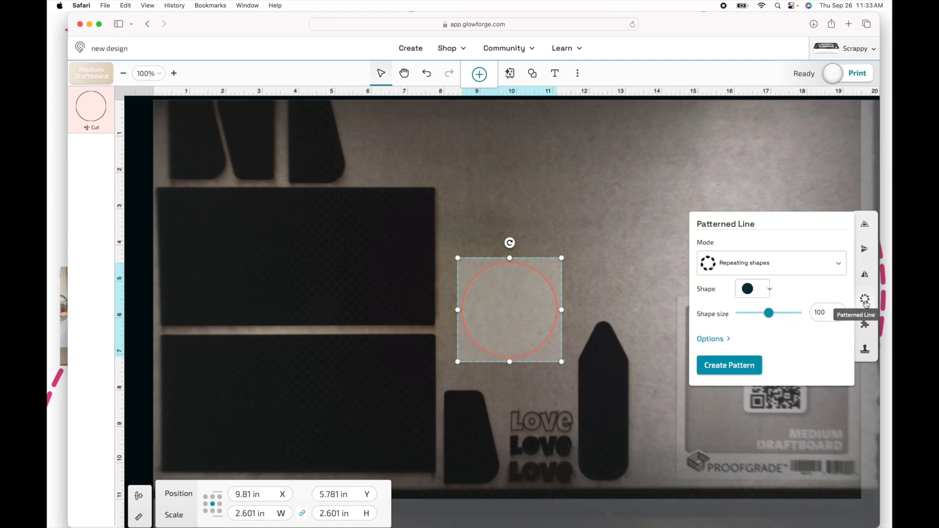
click(837, 264)
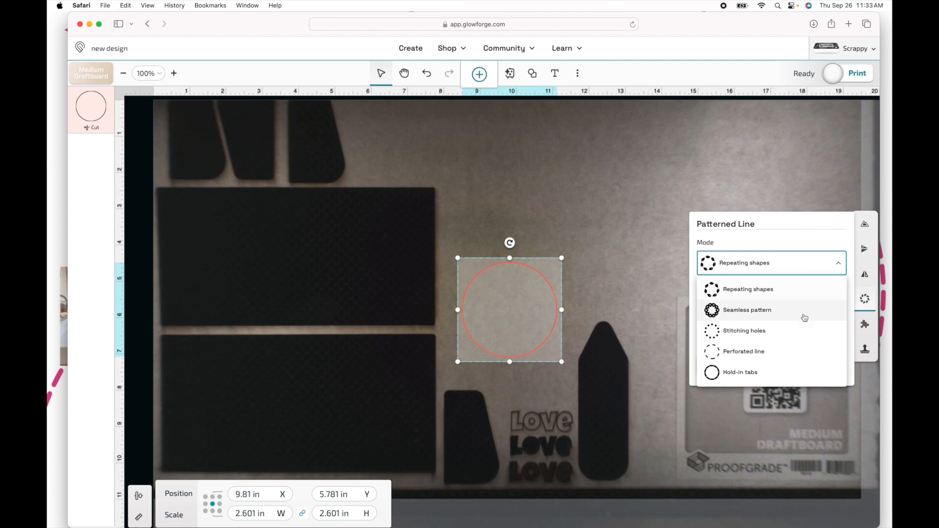
click(766, 311)
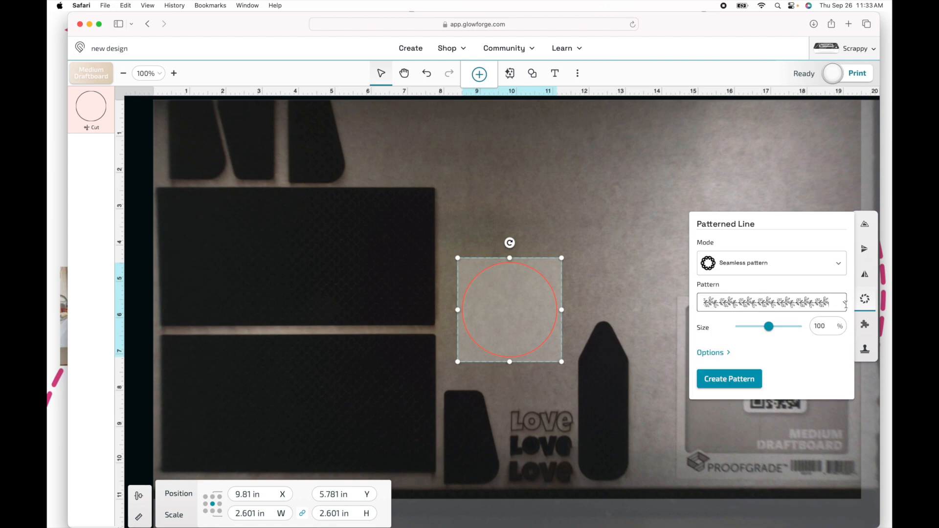
click(846, 303)
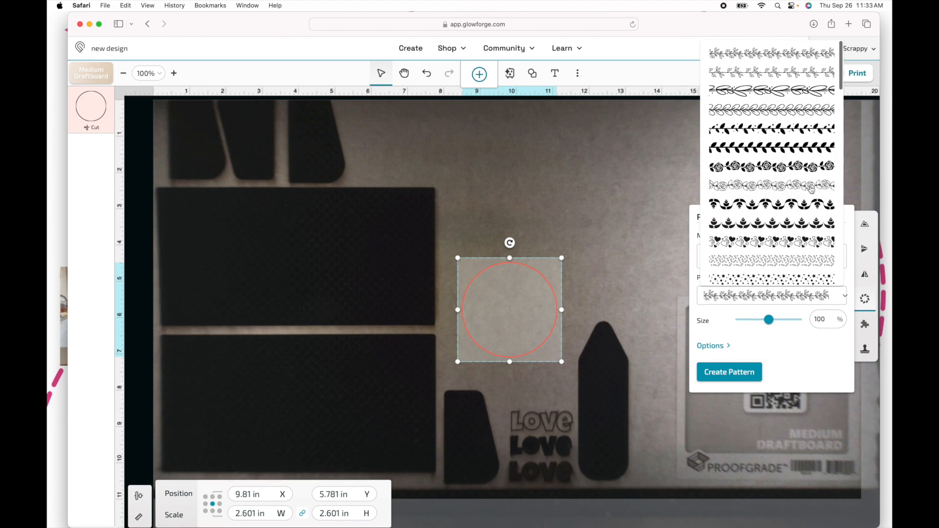
scroll(805, 170, down, 3)
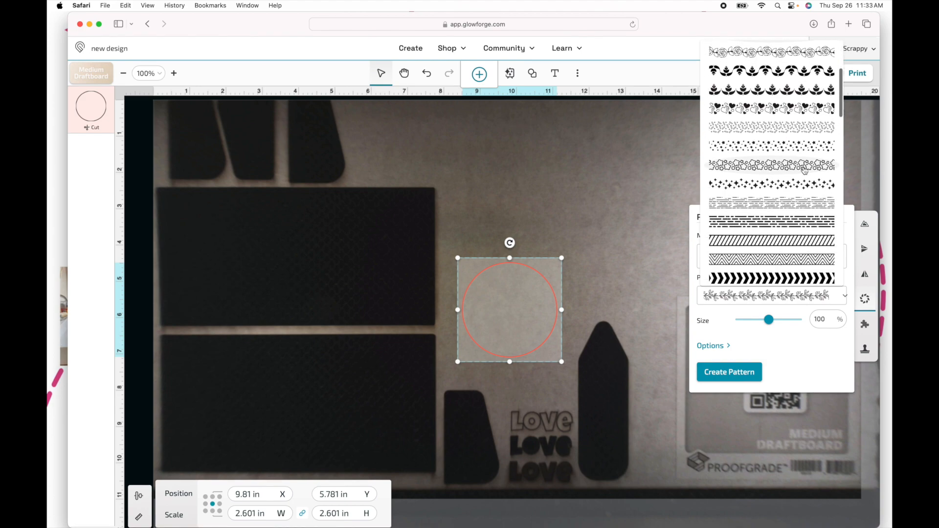
click(804, 166)
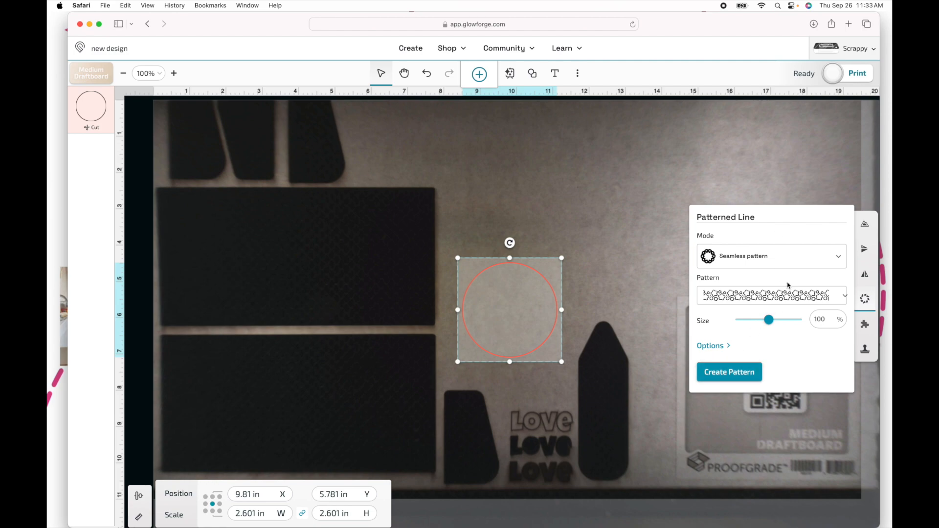
click(719, 378)
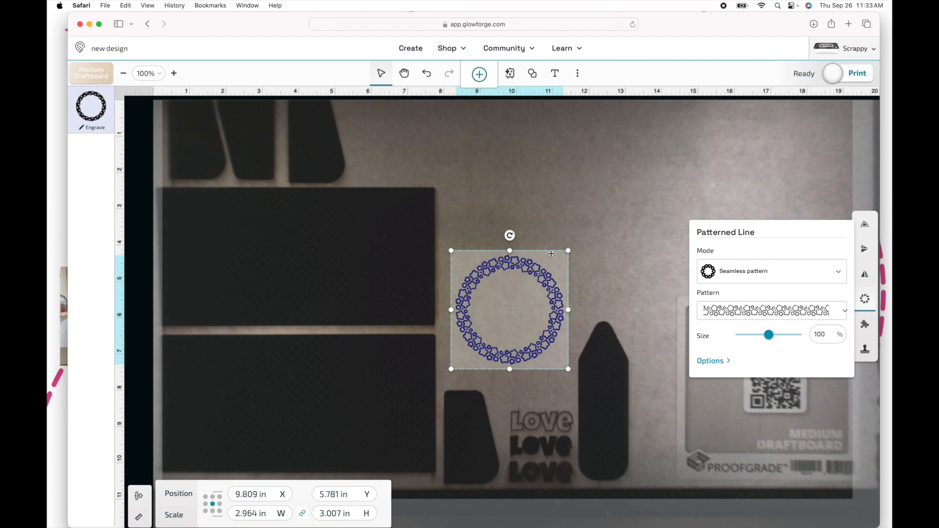
click(608, 276)
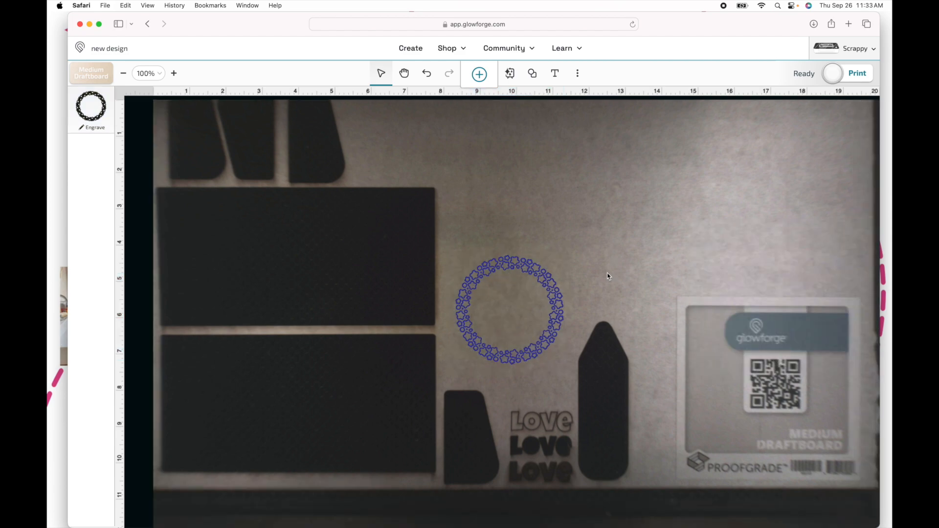
Step: Add a cut circle about 3.23 in wide surrounding the star-patterned ring, and clear the selection
click(533, 73)
click(532, 86)
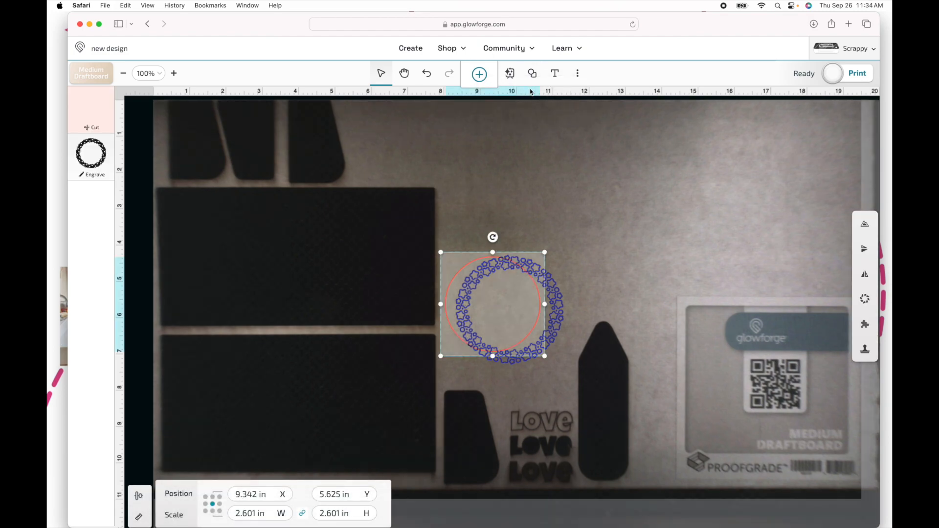
drag(488, 317, 495, 311)
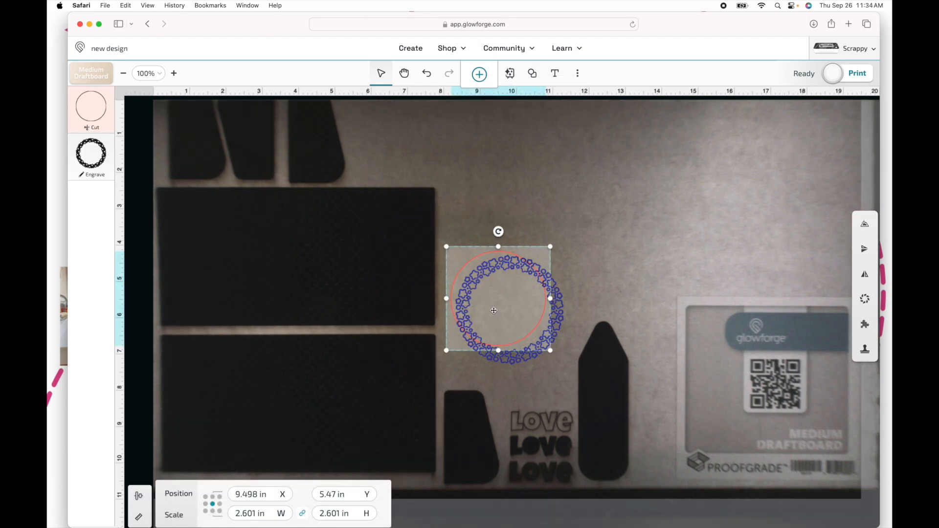
drag(550, 351, 601, 375)
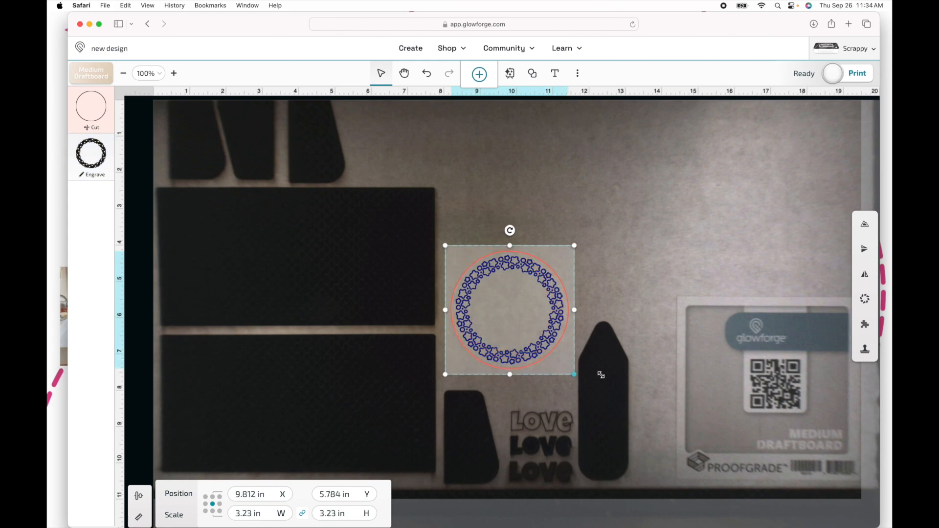
click(514, 226)
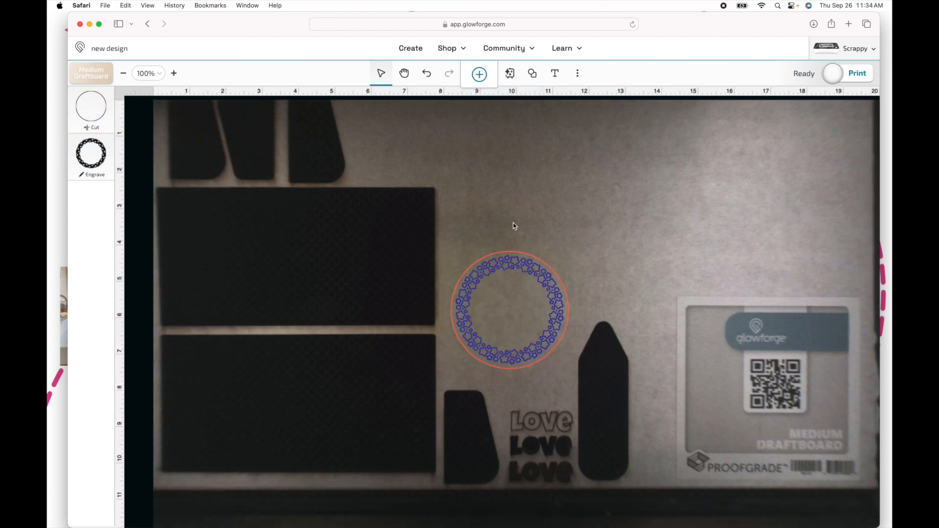
Step: Align the cut circle and the star ring by their centers and middles, and clear the selection
drag(473, 224, 555, 385)
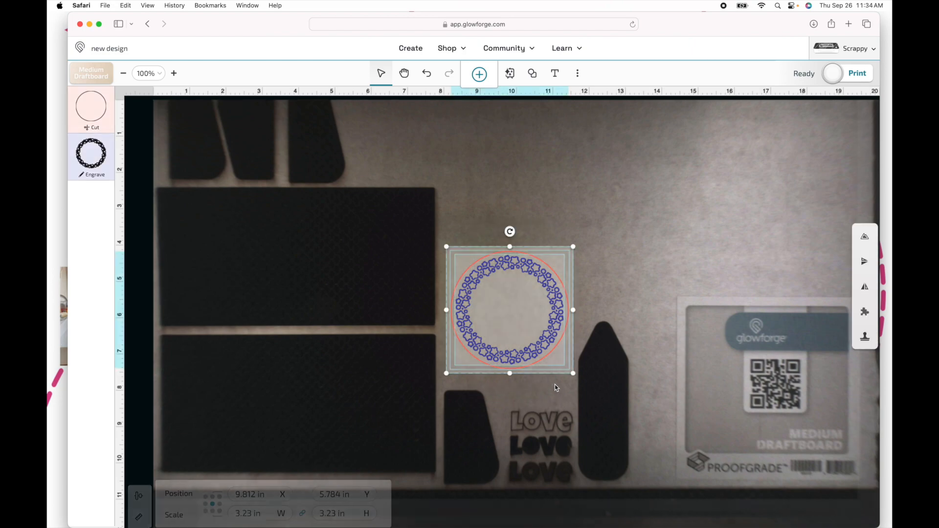
click(140, 497)
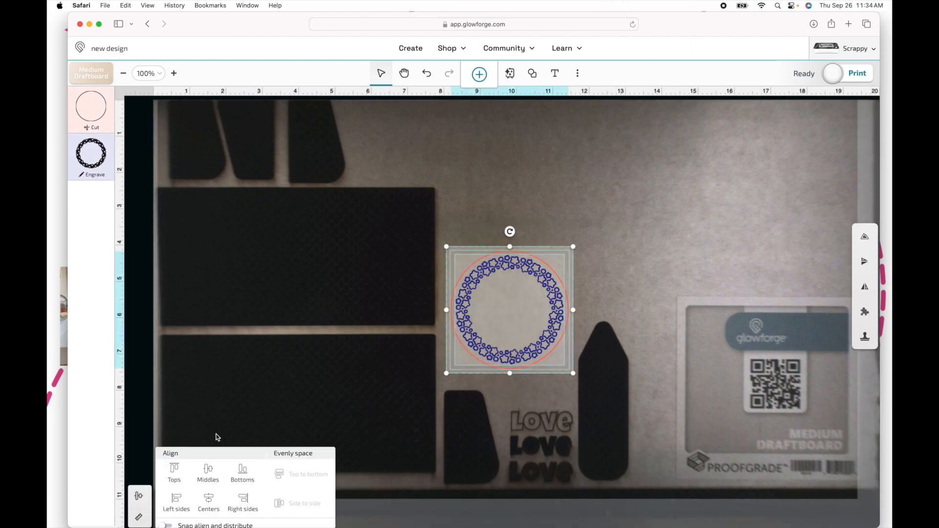
click(209, 510)
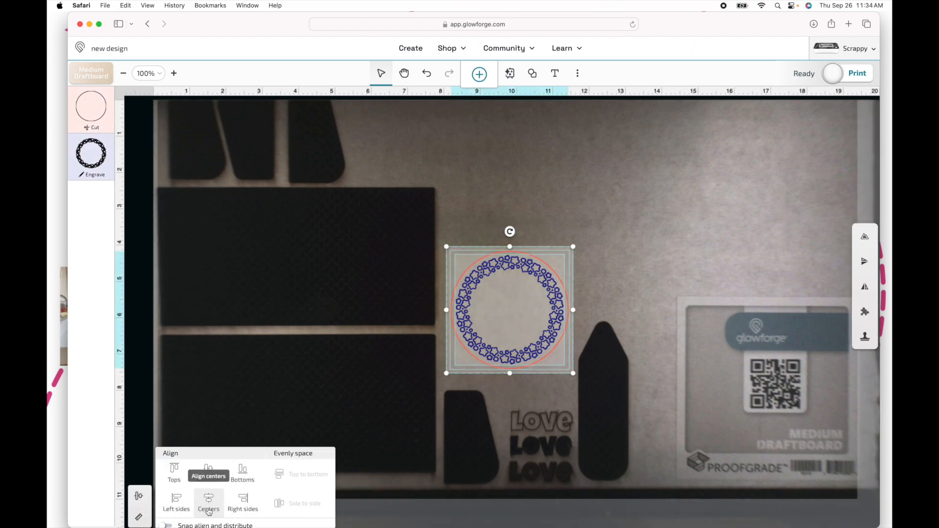
click(210, 470)
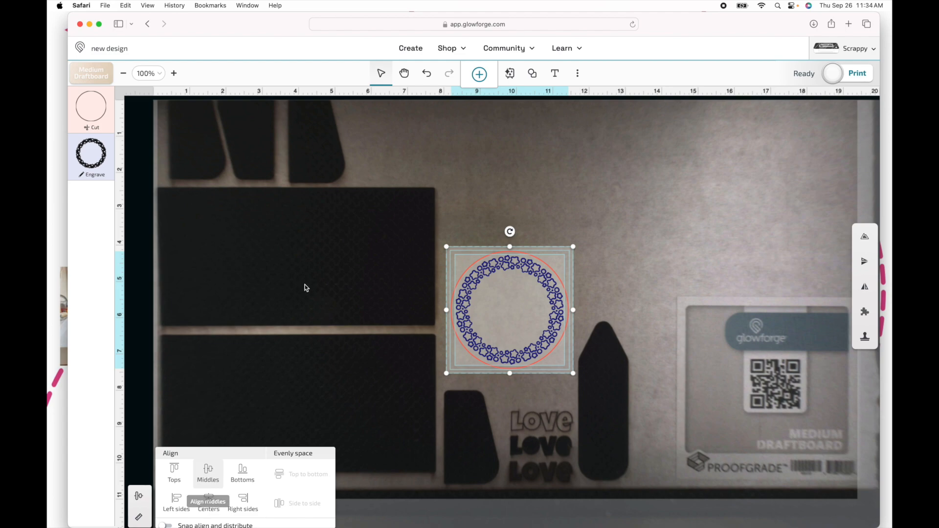
click(208, 474)
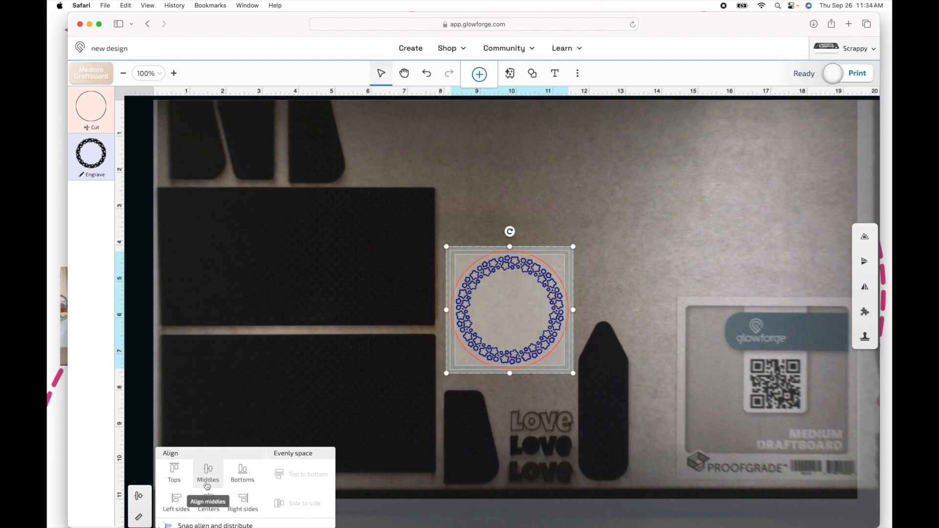
click(209, 509)
click(669, 227)
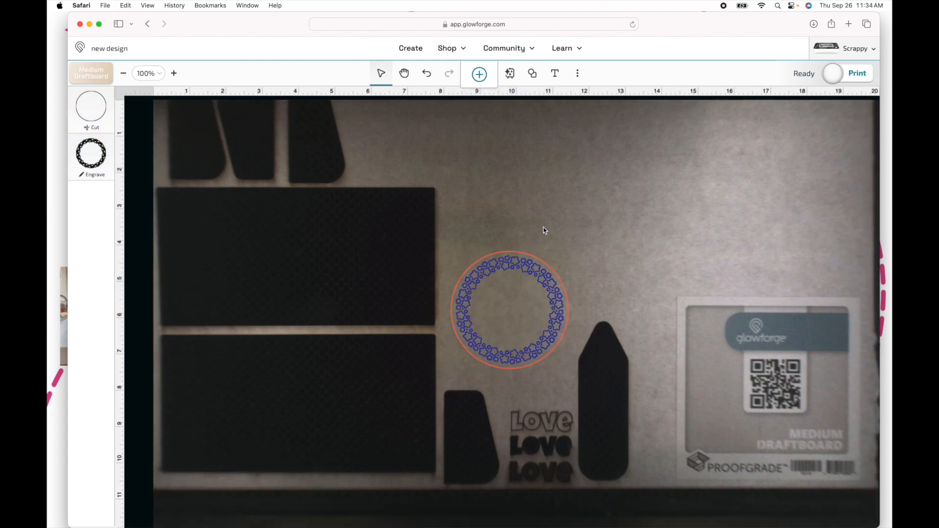
drag(493, 308, 509, 340)
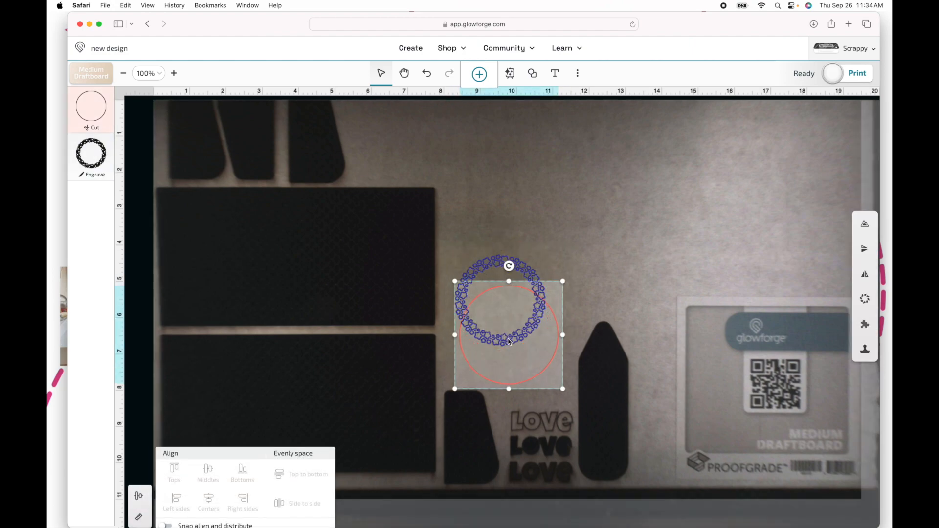
key(super+z)
click(469, 212)
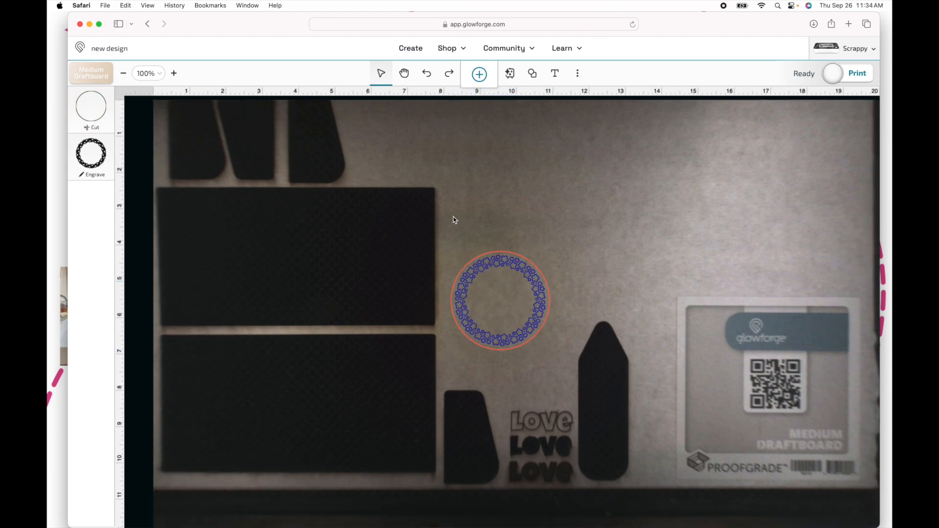
Step: Group the star ring with its cut circle and move the group down just above the printed Love texts
drag(453, 217, 535, 348)
right_click(513, 302)
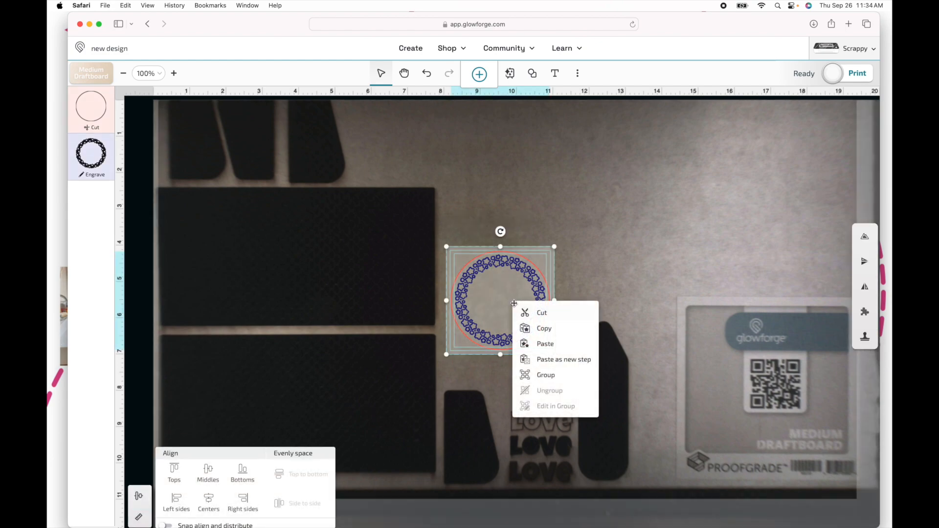
click(552, 375)
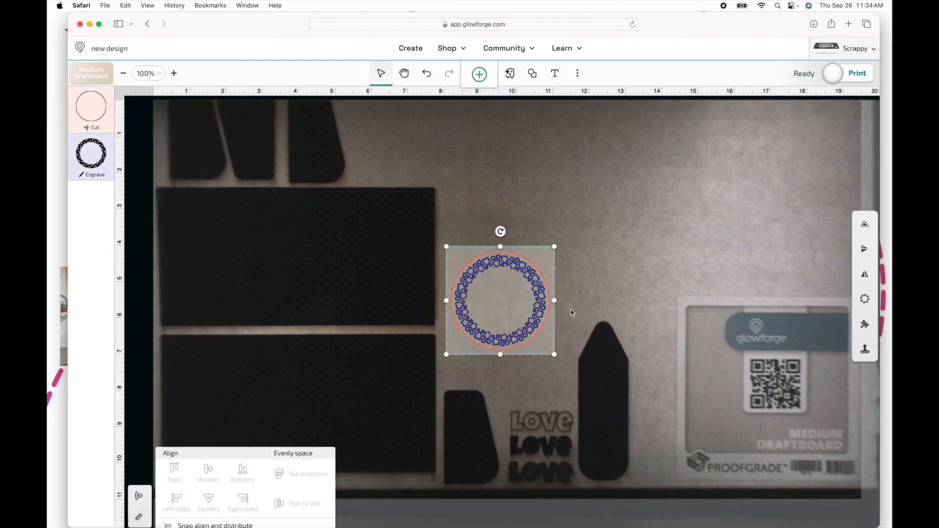
click(584, 273)
drag(494, 268, 501, 308)
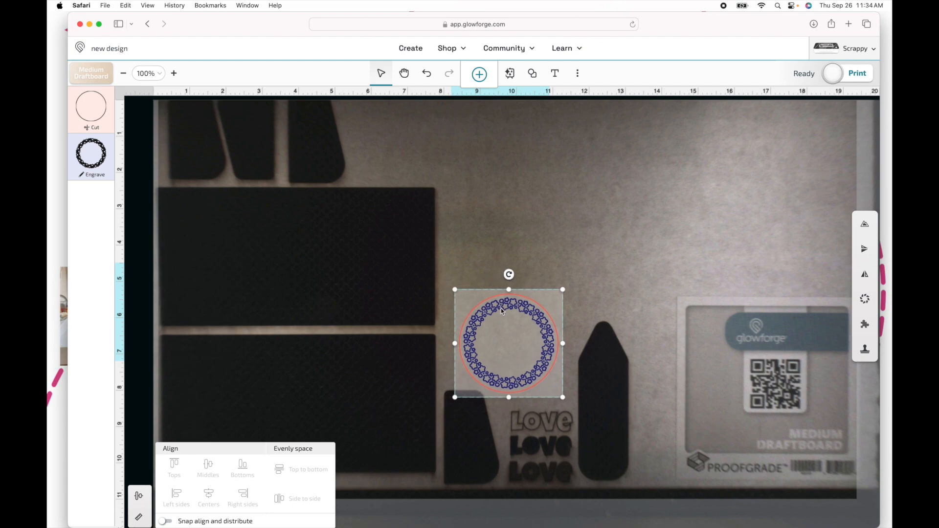
click(615, 252)
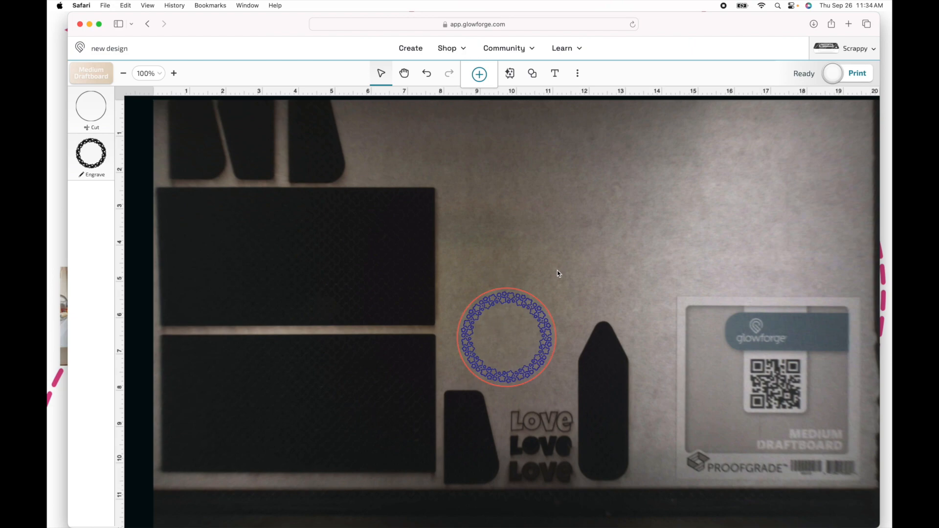
Step: Change the star ring's operation to Proofgrade Cut
click(513, 304)
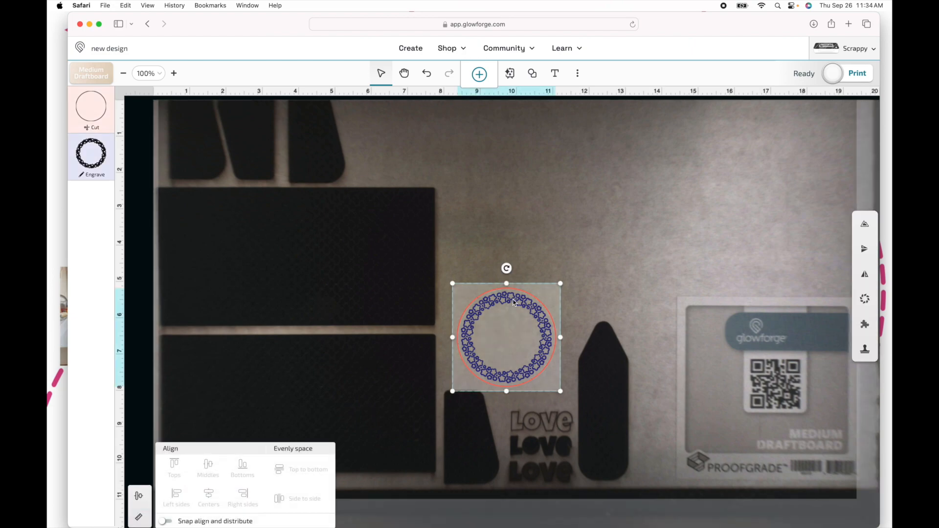
click(81, 159)
click(181, 101)
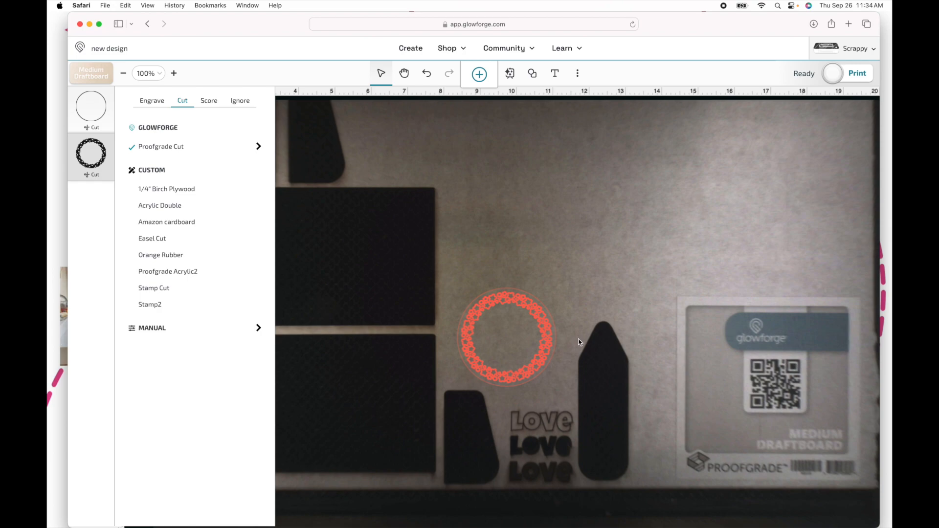
click(520, 174)
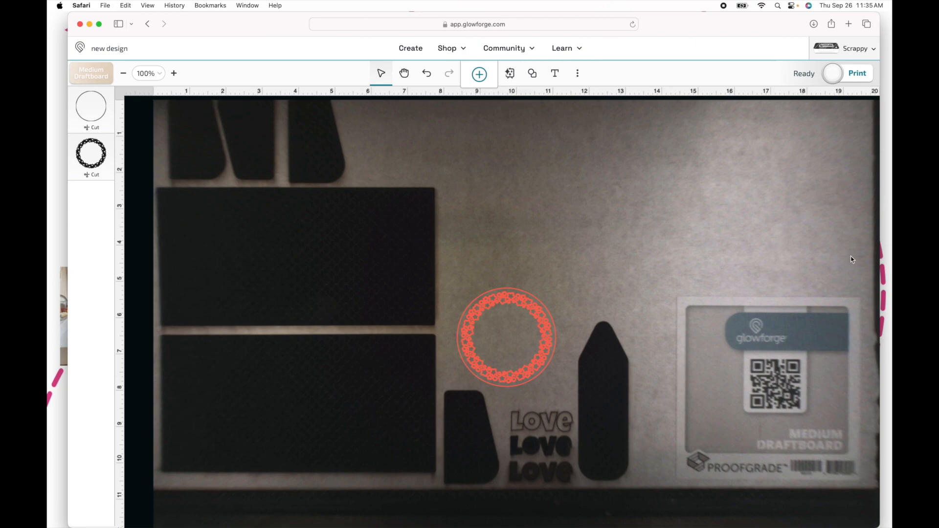
Step: Generate a Magic Canvas image from the prompt "Dog with a planner" in the Super Cute style
click(510, 73)
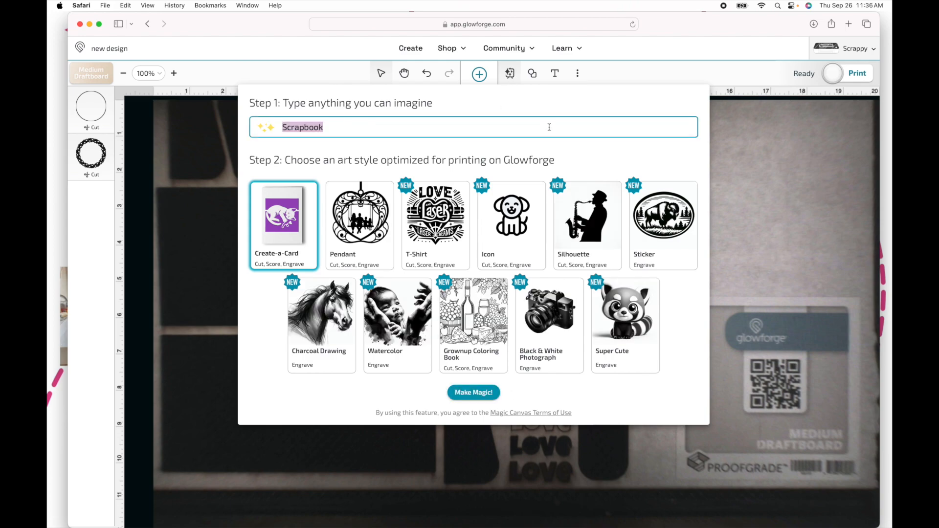
key(BackSpace)
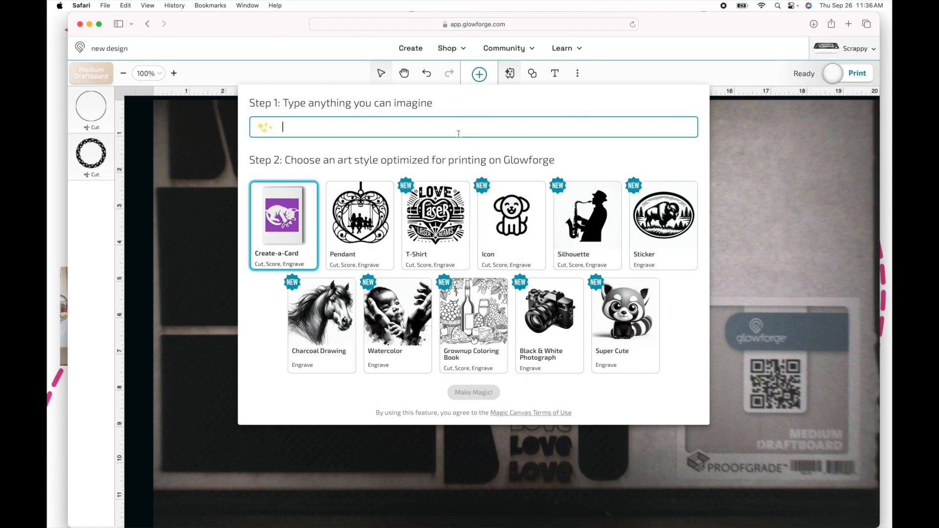
text(Dog)
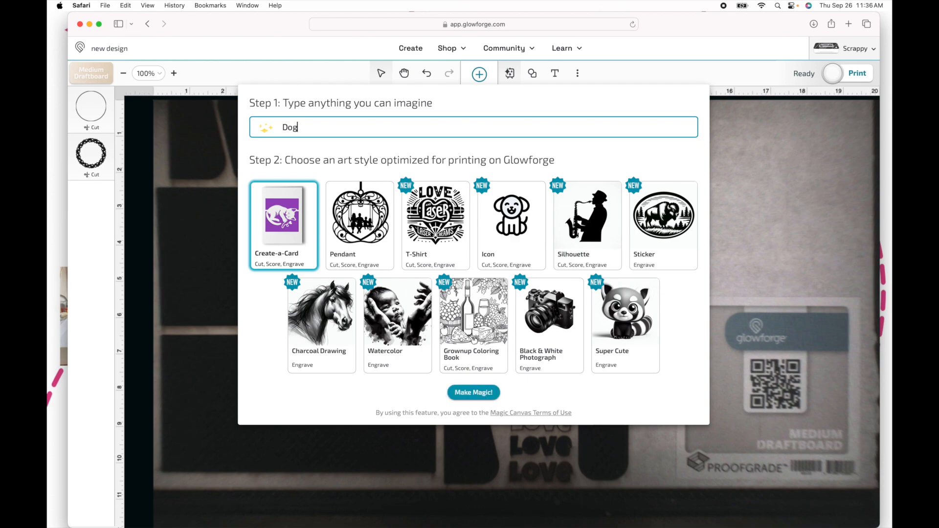
text( with a planner)
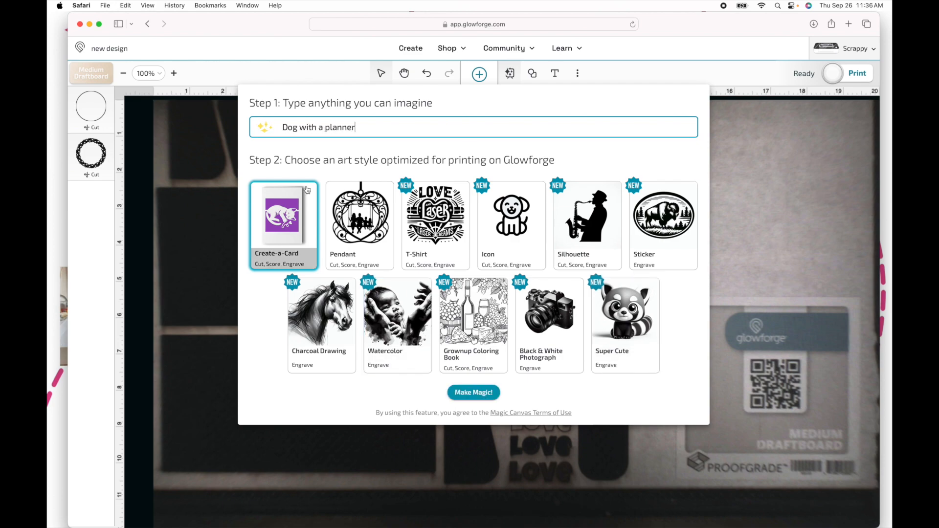
click(637, 311)
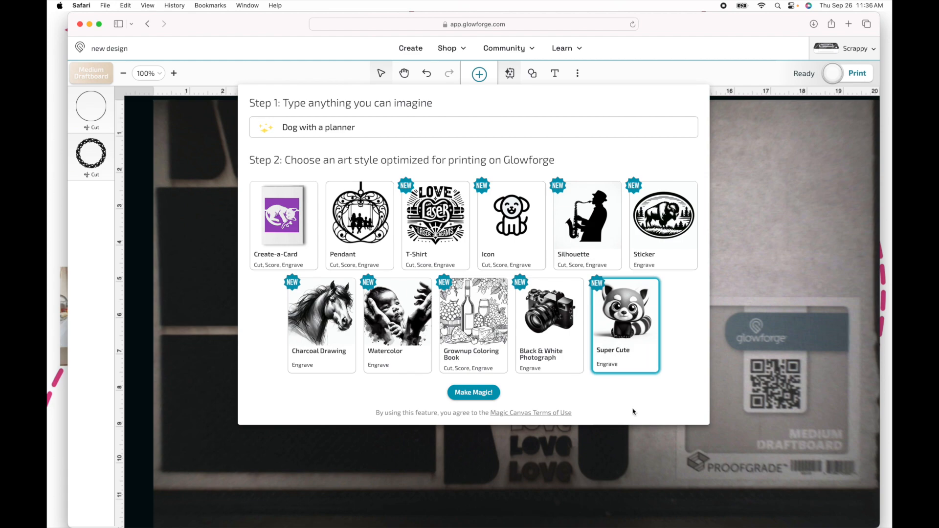
click(465, 396)
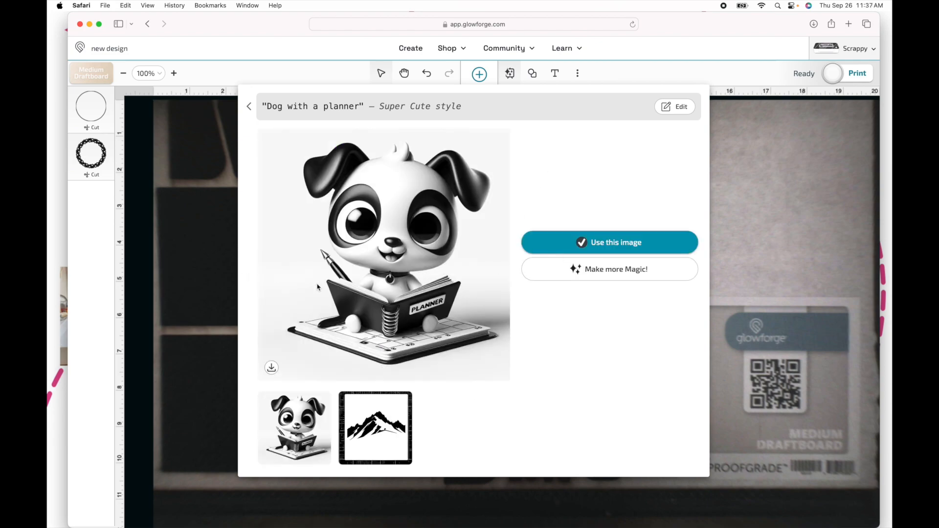
Step: Insert the generated dog image as-is, shrink it to about half size and place it in the open area above the star ring
click(639, 246)
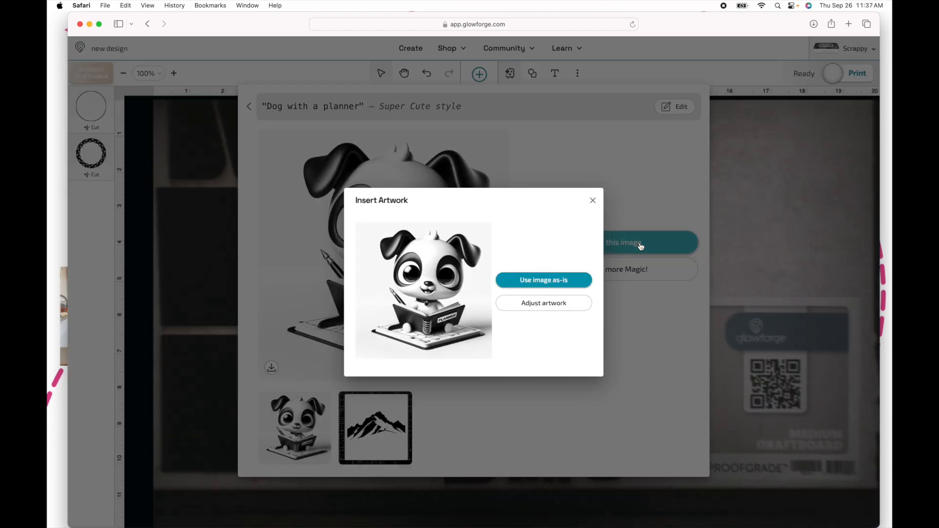
click(546, 281)
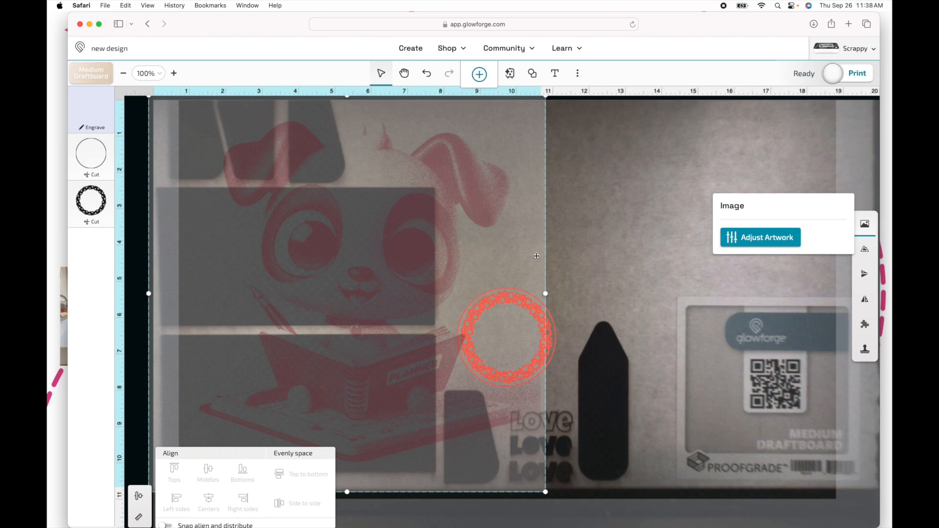
drag(545, 98, 342, 298)
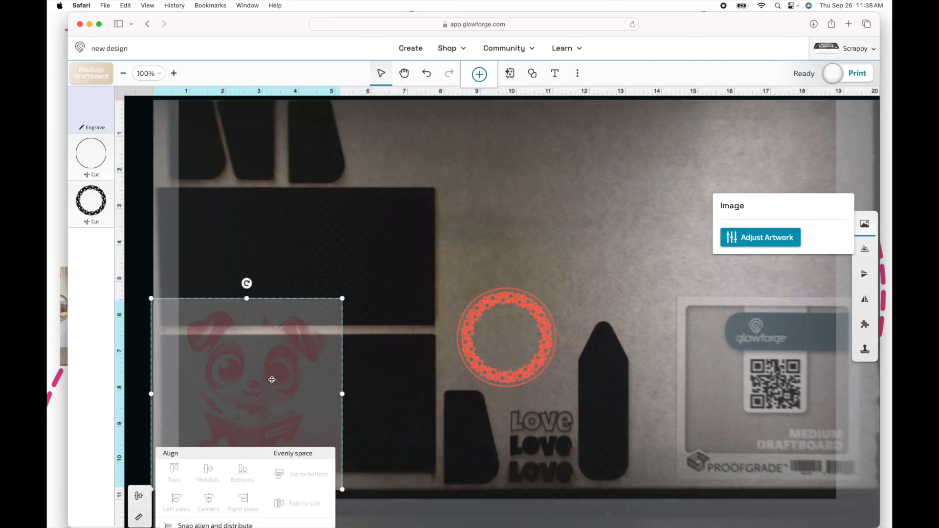
drag(270, 382, 584, 215)
click(427, 323)
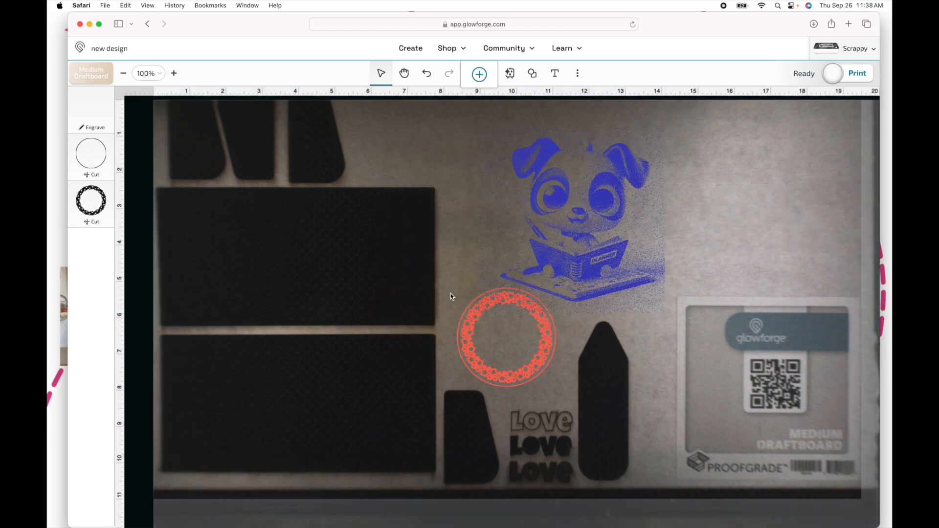
Step: Delete the grouped star ring and cut circle, leaving only the dog image
drag(451, 297, 539, 402)
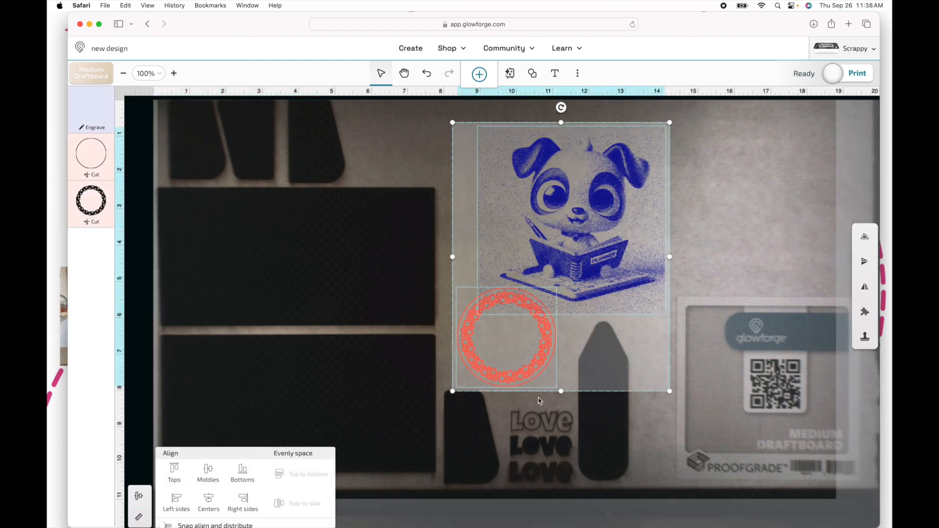
click(539, 401)
click(506, 336)
key(Delete)
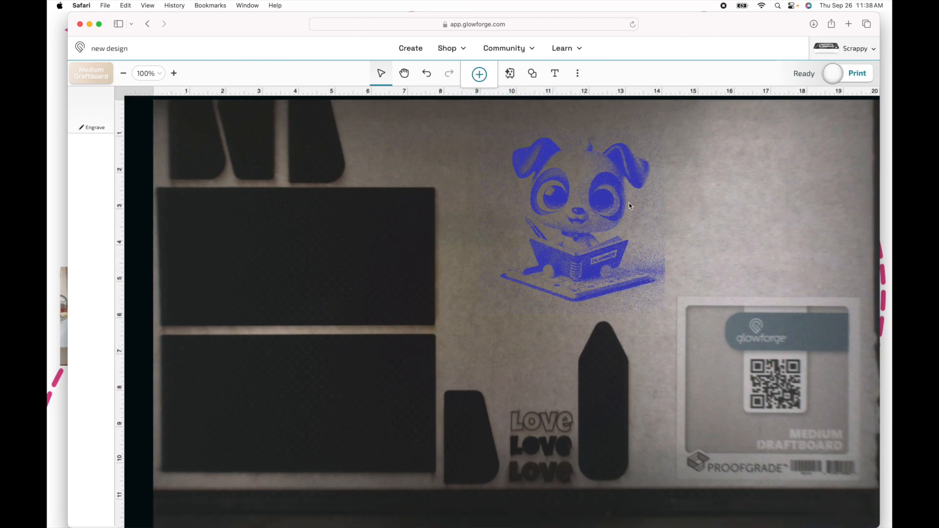
Step: Scale the dog image to about 2.7 in wide and place it in the free area above the printed Love texts
drag(631, 206, 600, 216)
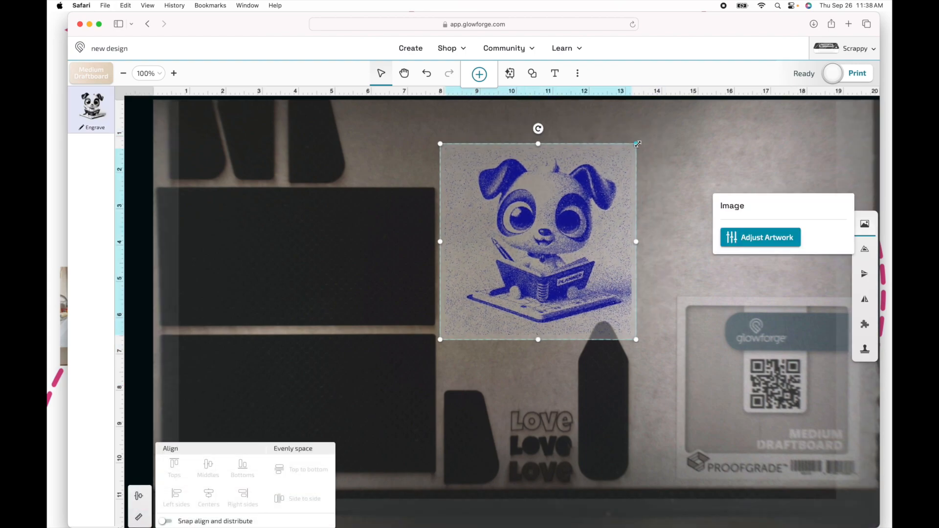
drag(637, 144, 537, 243)
drag(500, 282, 525, 259)
click(590, 289)
click(557, 301)
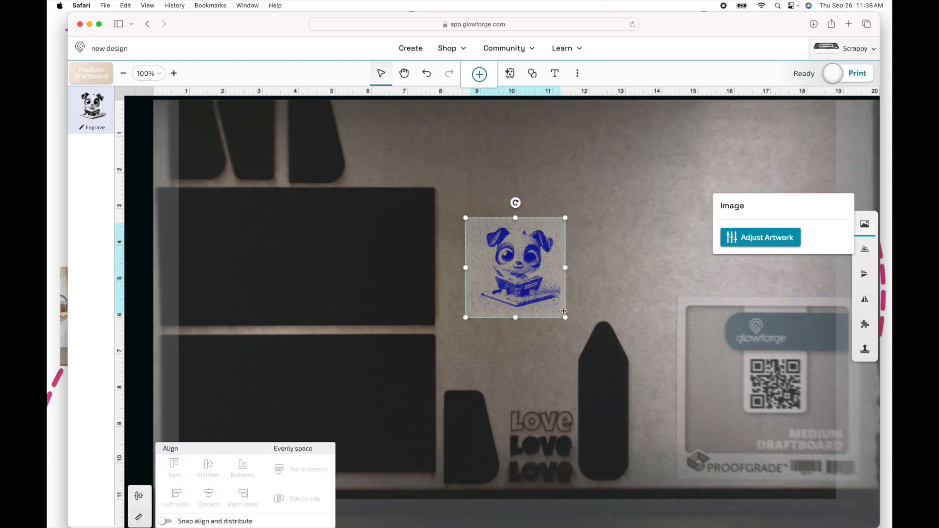
drag(566, 317, 574, 325)
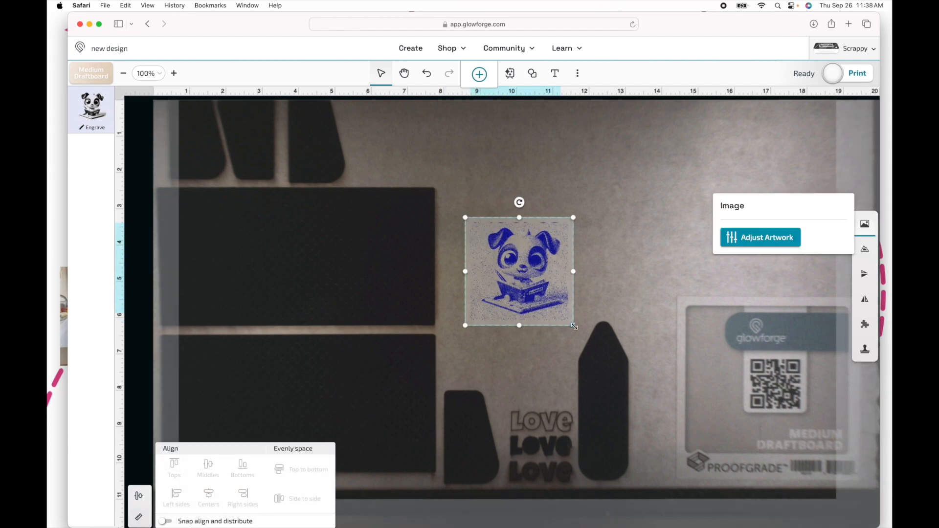
click(611, 277)
click(522, 273)
drag(510, 272, 503, 283)
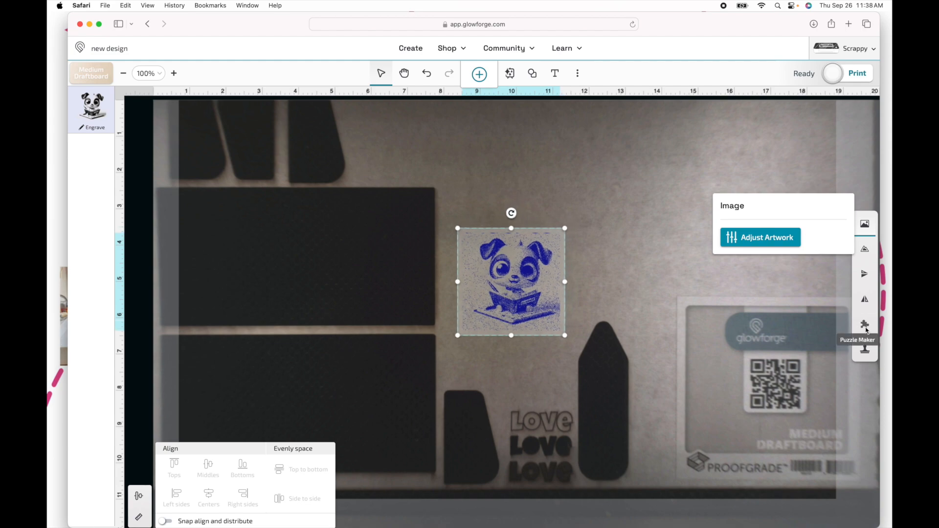
Step: Create a jigsaw puzzle from the dog image with 4 rows, 4 columns and 0.25 in padding, keeping the original artwork
click(867, 330)
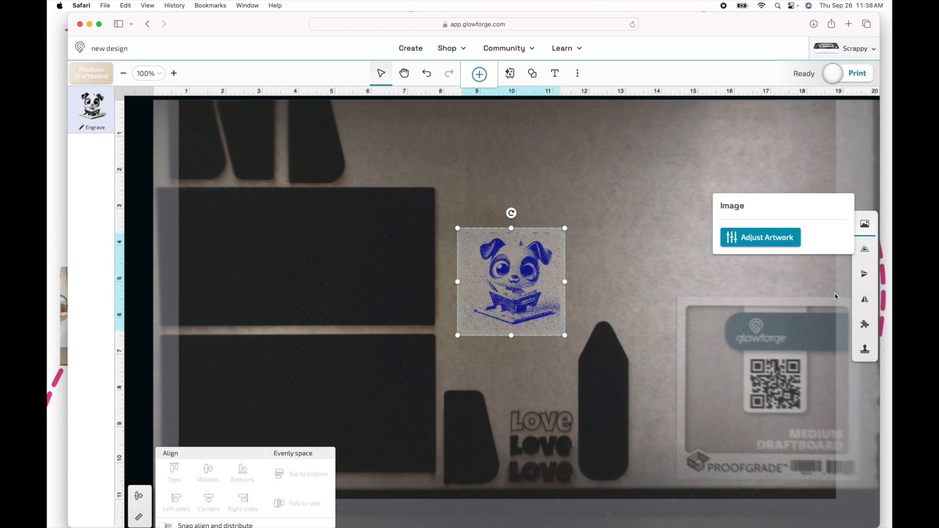
click(865, 325)
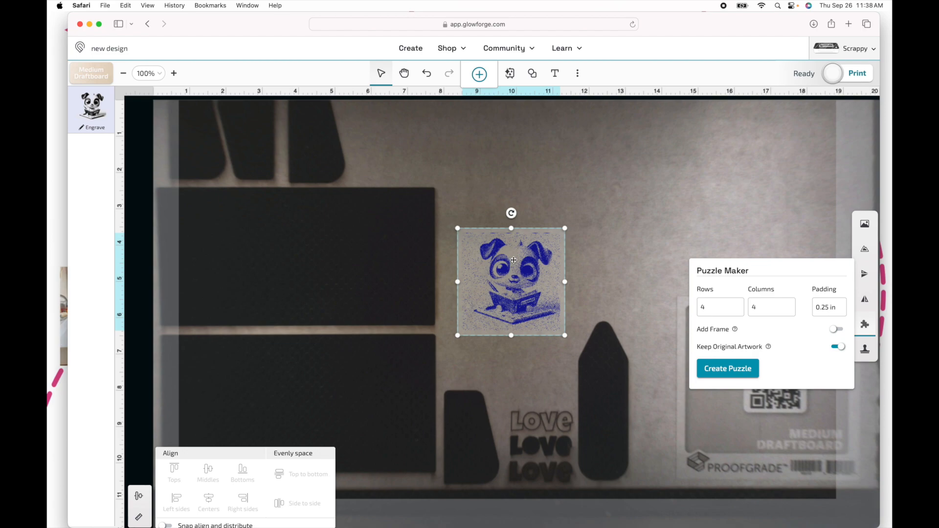
click(744, 373)
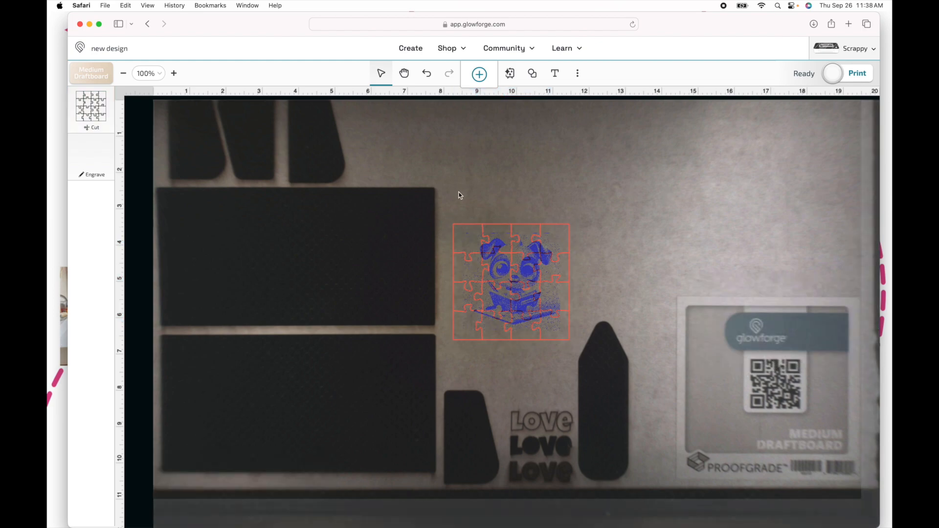
Step: Group the puzzle cut lines with the dog engraving
drag(458, 194, 556, 370)
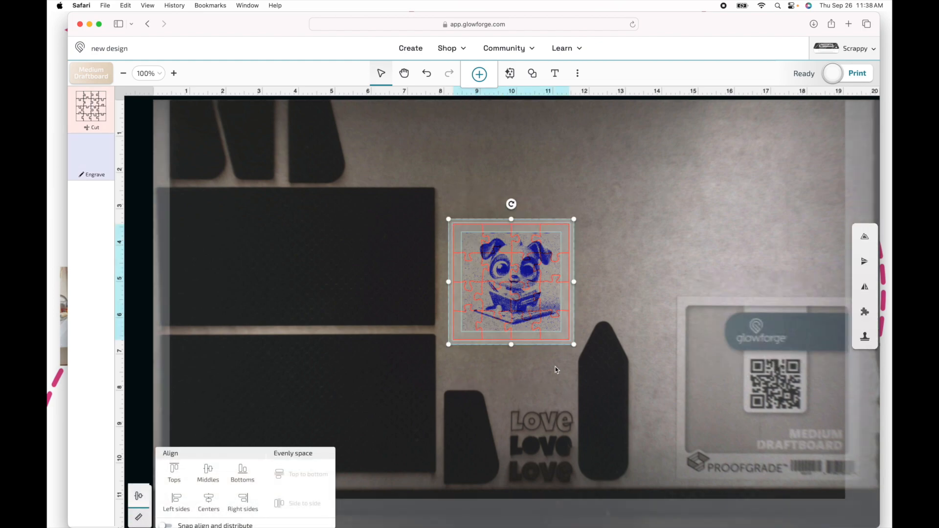
key(super+g)
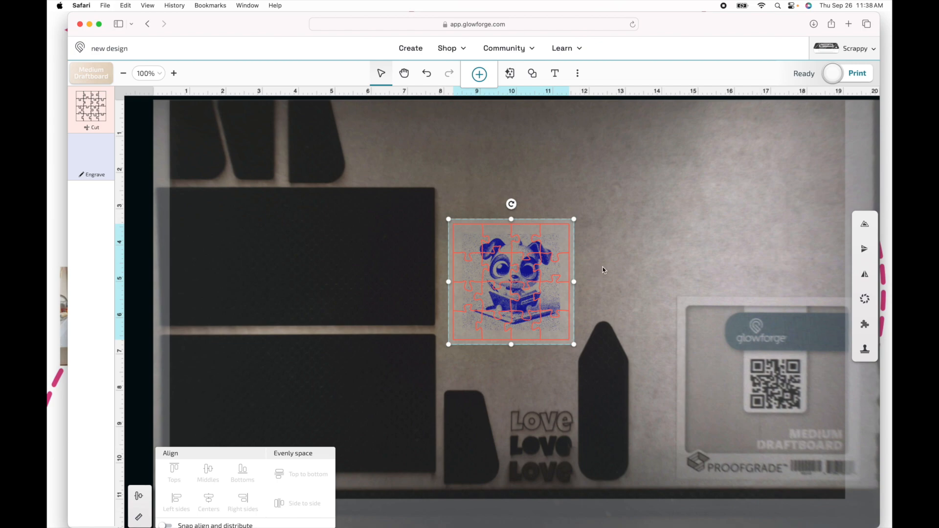
Step: Move the grouped dog puzzle down to just above the printed Love texts and start preparing the print
click(604, 270)
drag(534, 263, 527, 304)
click(837, 75)
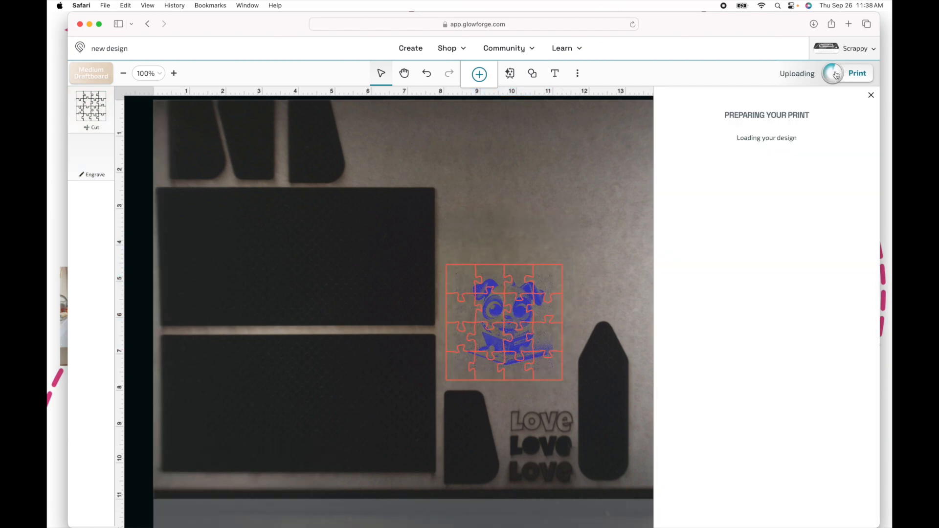